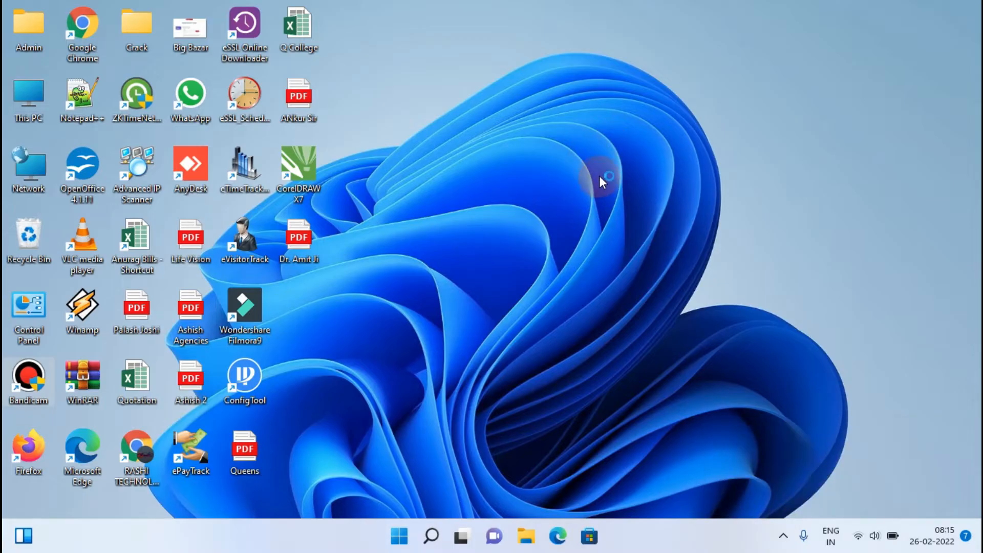
- Open the computer name change dialog through This PC's properties and advanced system settings
right_click(38, 96)
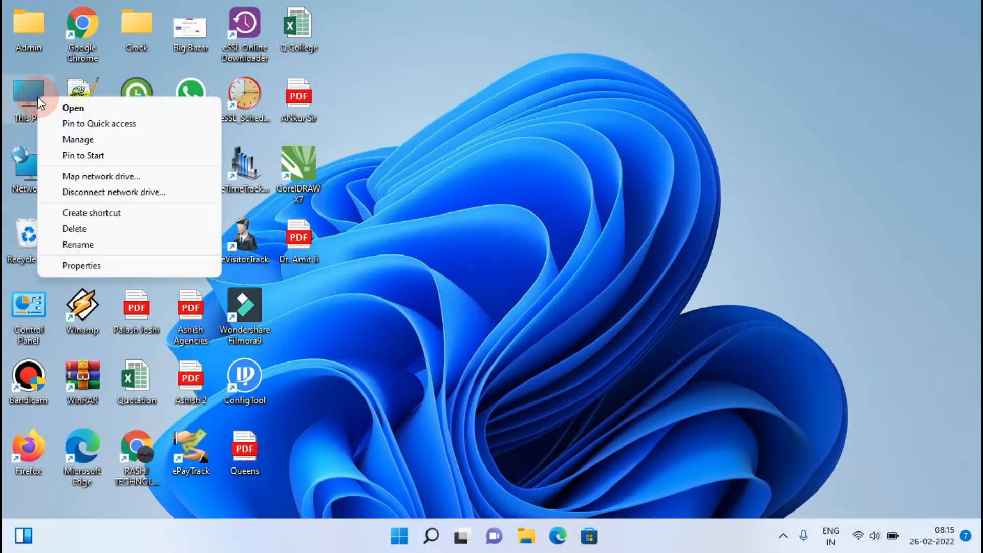
left_click(94, 262)
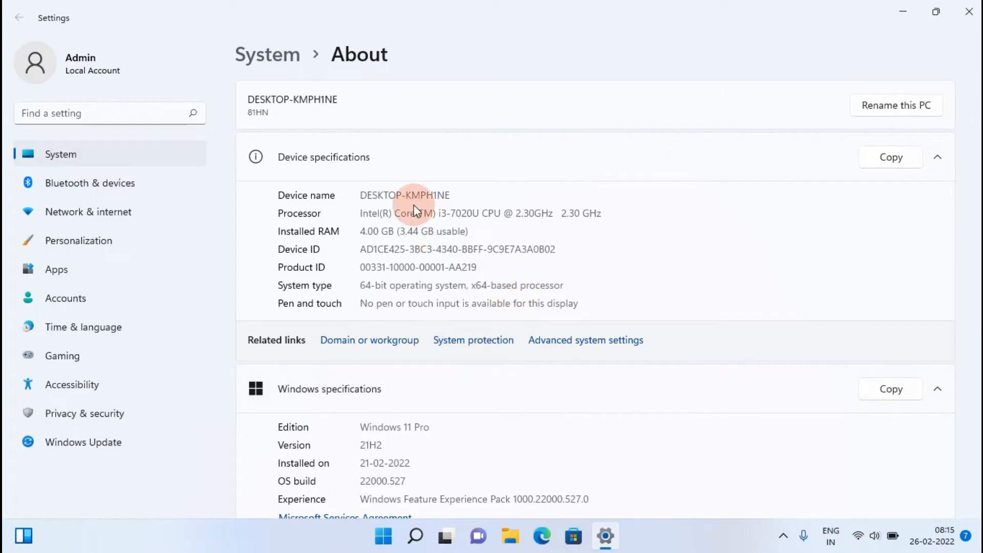
left_click(361, 196)
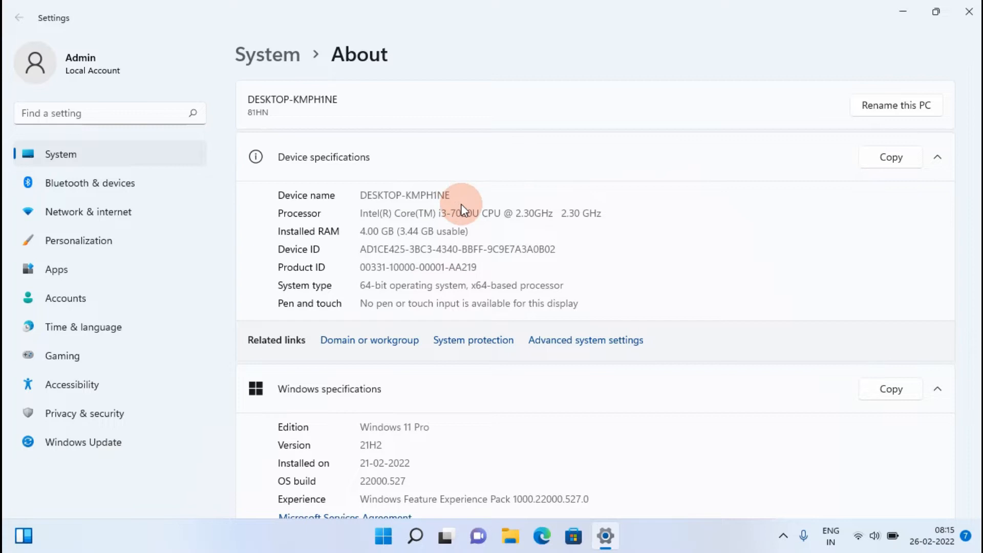
left_click(556, 341)
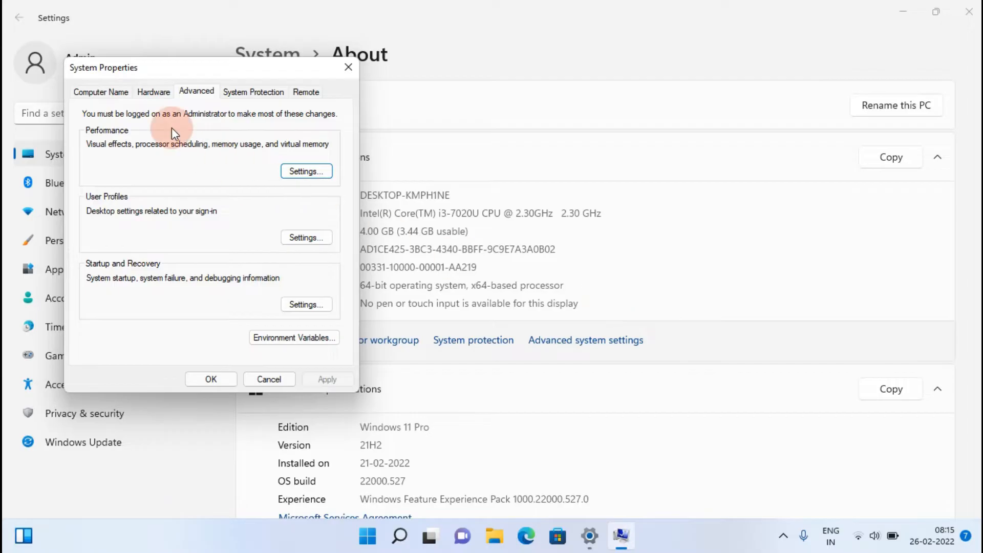
left_click(106, 92)
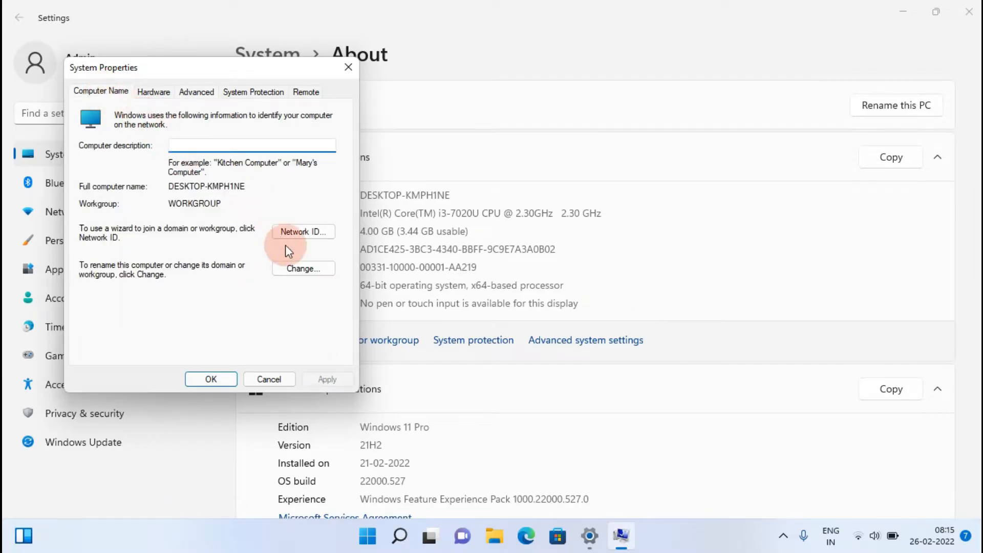
left_click(300, 271)
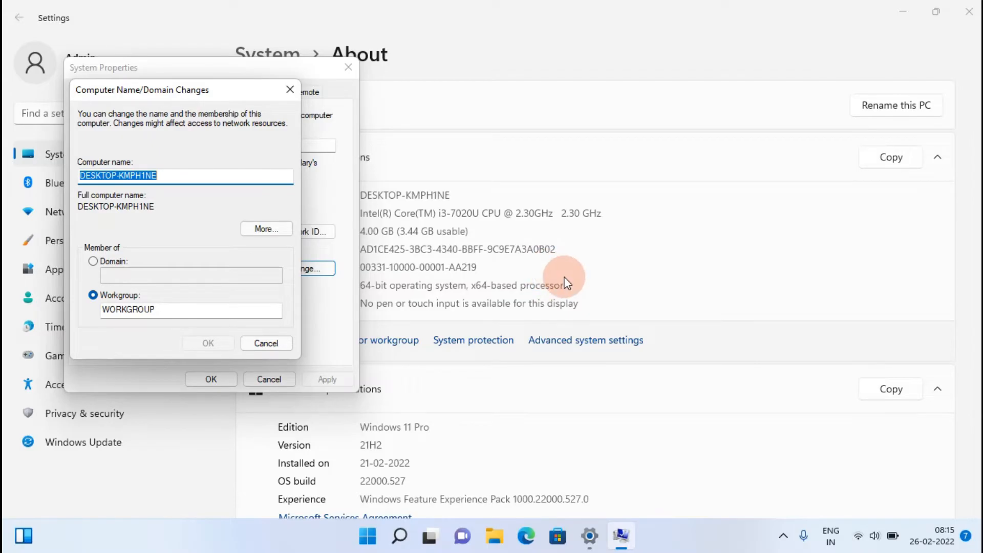
- Set the computer name to SERVER, keep it in the WORKGROUP workgroup, and confirm the rename
type("ser")
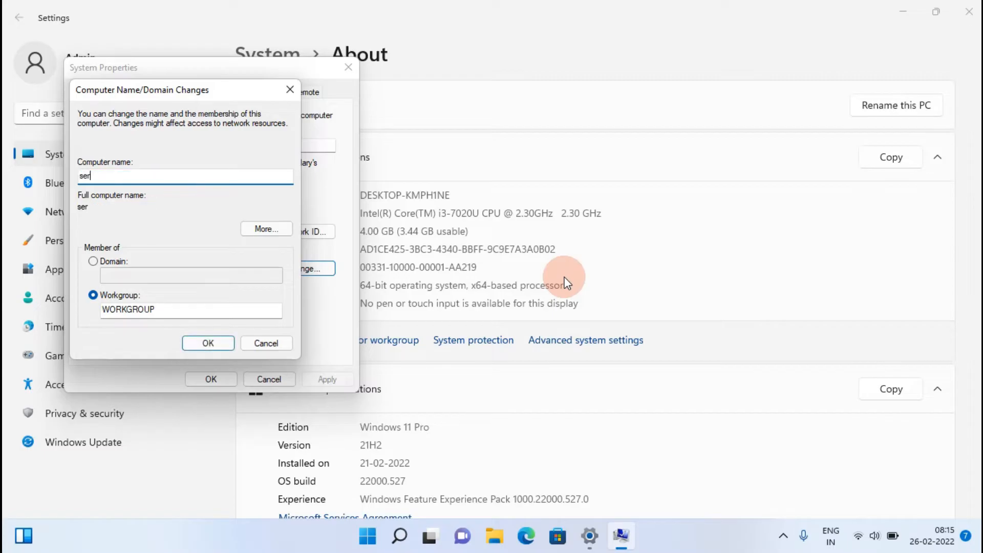
key("BackSpace")
key("BackSpace")
key("BackSpace")
type("SERVER")
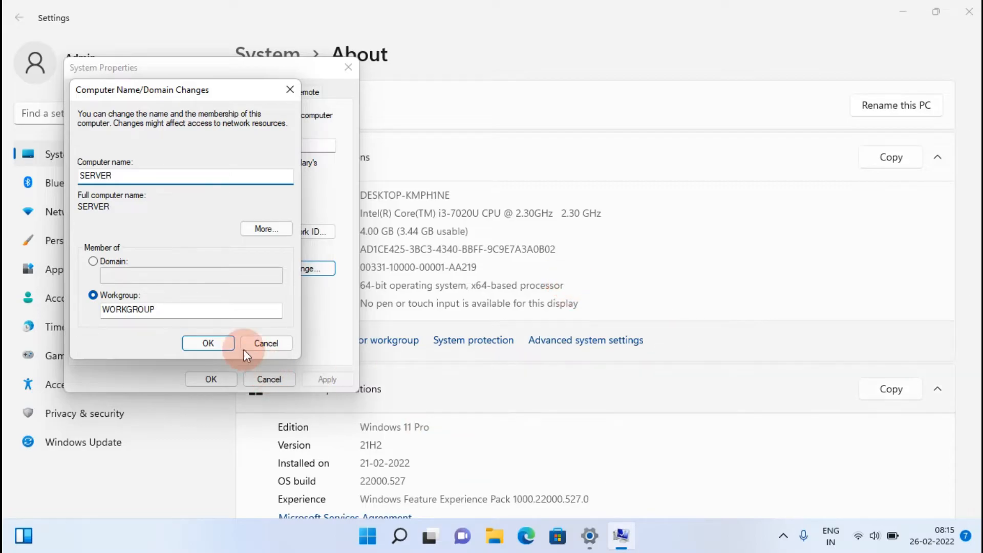
left_click(211, 344)
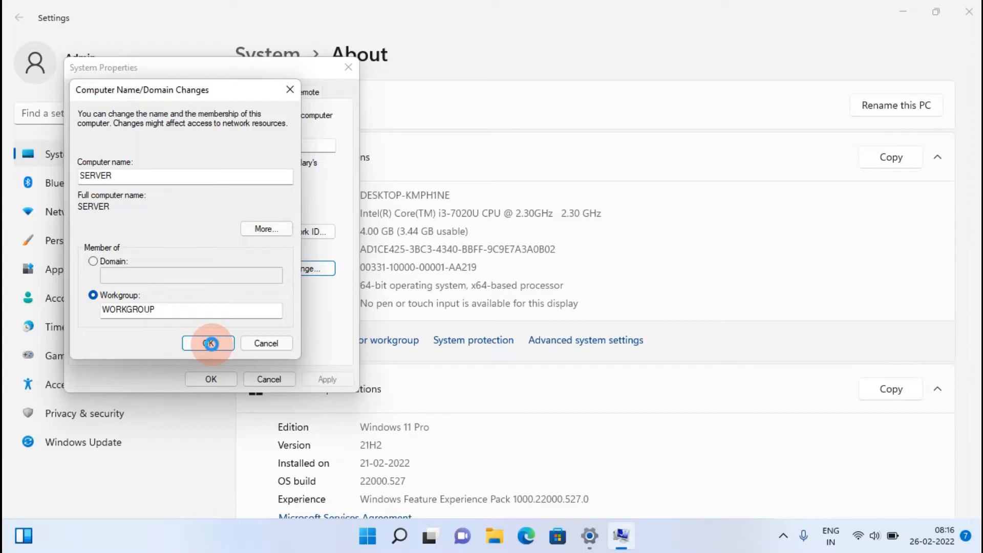
left_click(577, 285)
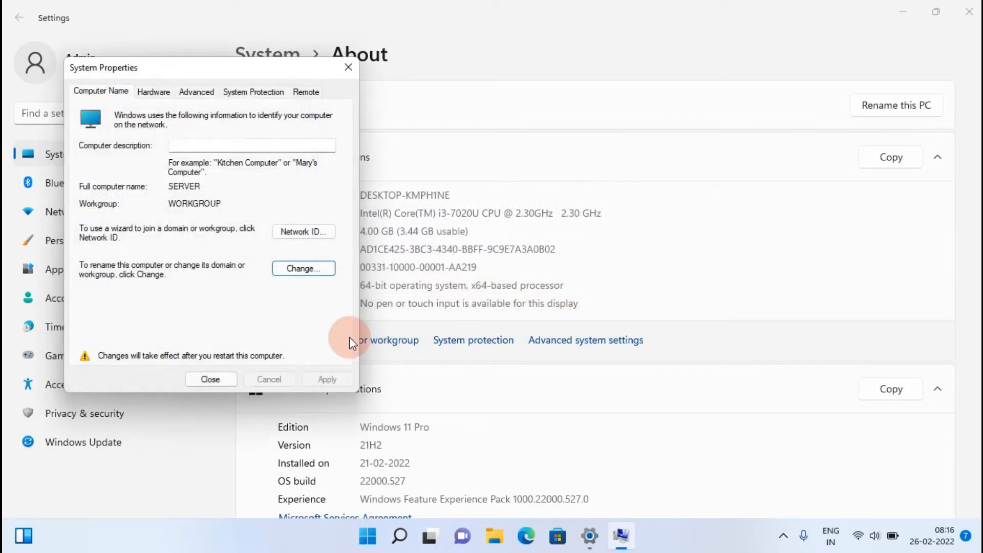
- Close the system properties, postpone the restart, and minimize the Settings window
left_click(210, 379)
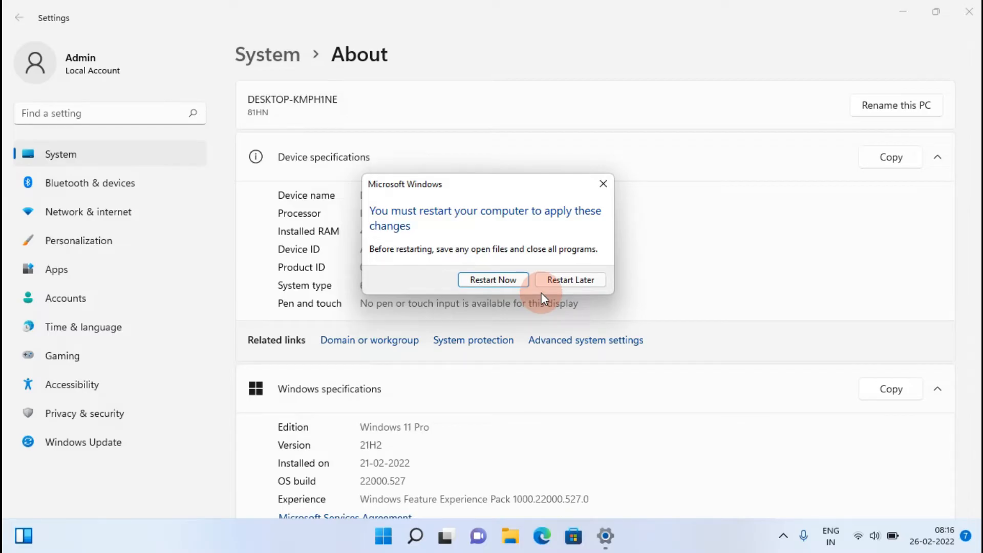
left_click(567, 278)
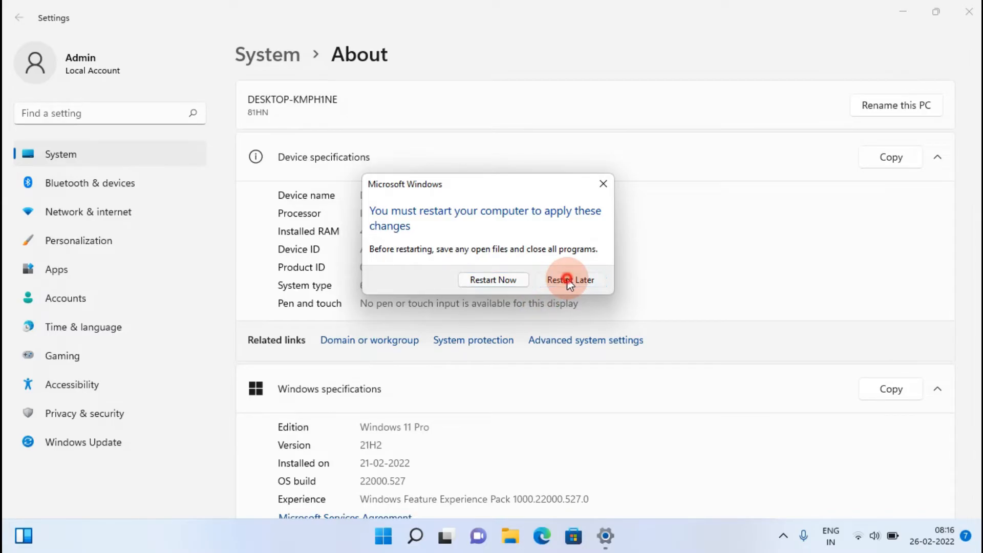
left_click(904, 10)
- Open the advanced sharing settings of the Rashi Technology (E:) drive
double_click(41, 122)
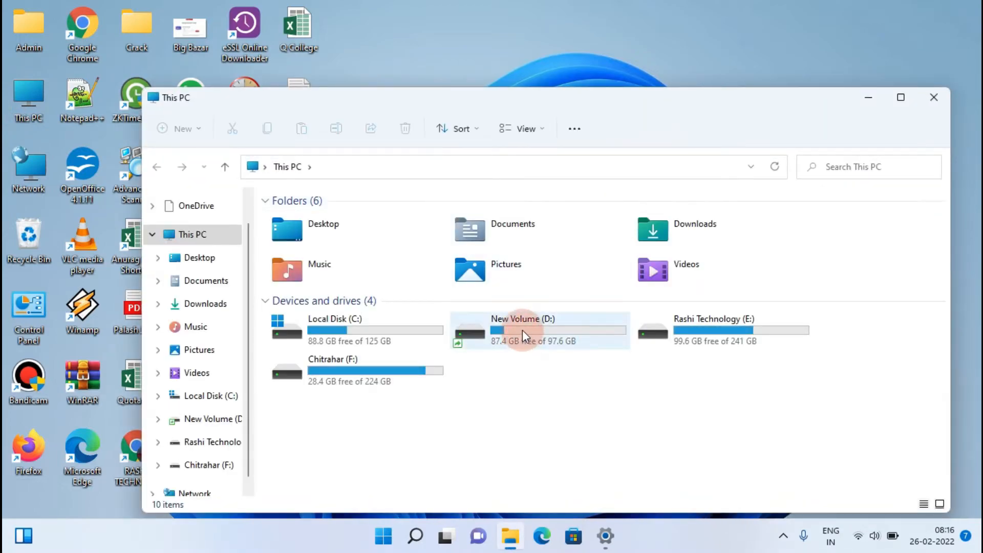
right_click(713, 333)
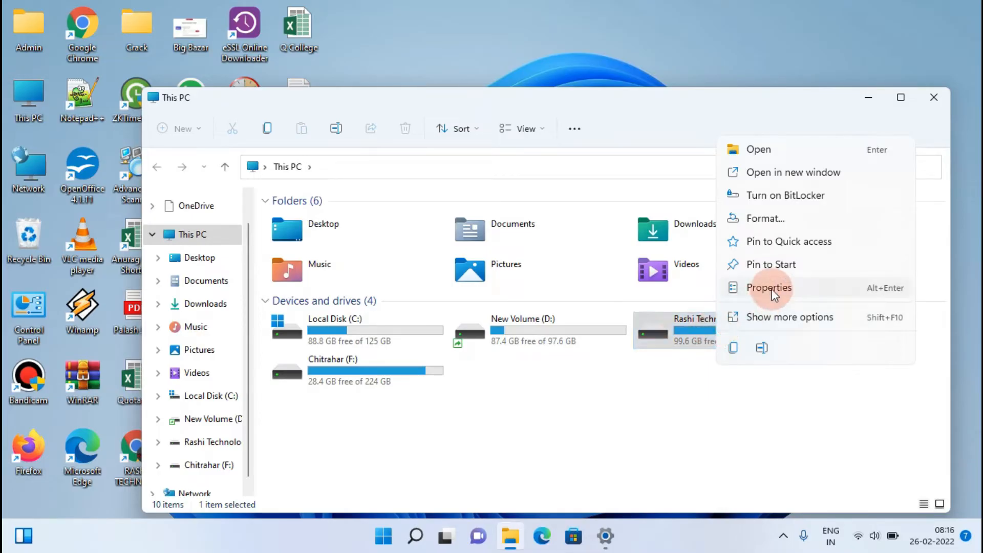
left_click(771, 289)
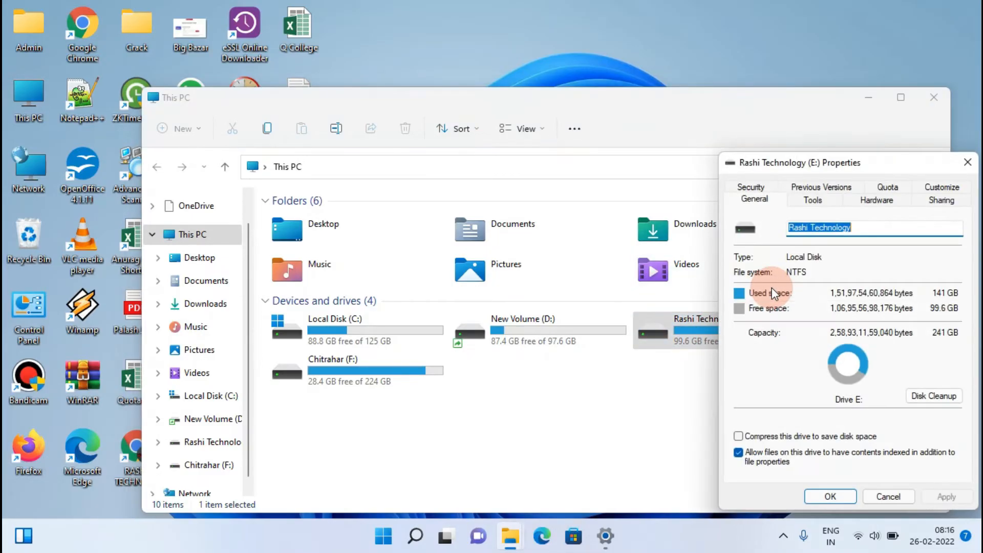
left_click(942, 200)
left_click_drag(893, 170, 647, 91)
left_click(593, 298)
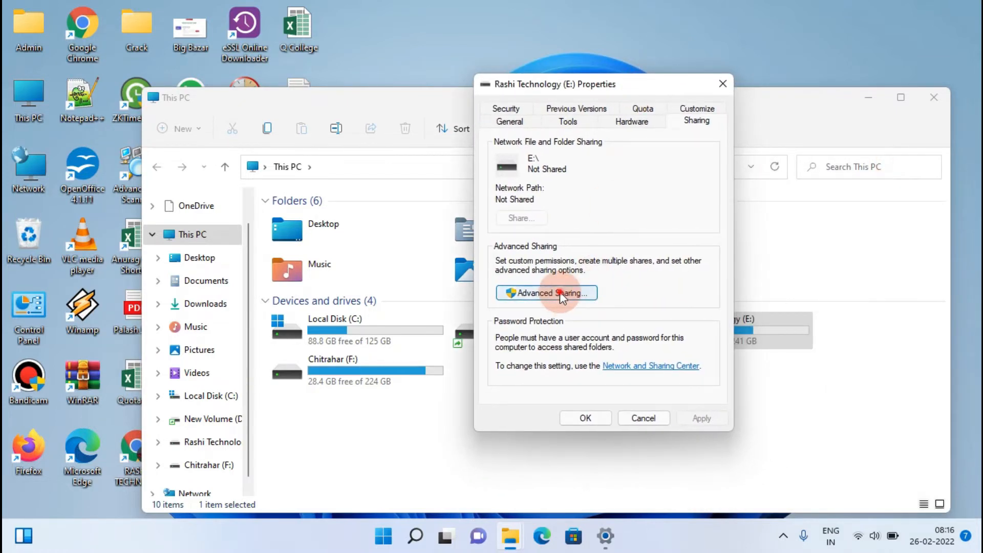
- Share the E: drive and allow Everyone Full Control in its share permissions
left_click(503, 132)
left_click(532, 306)
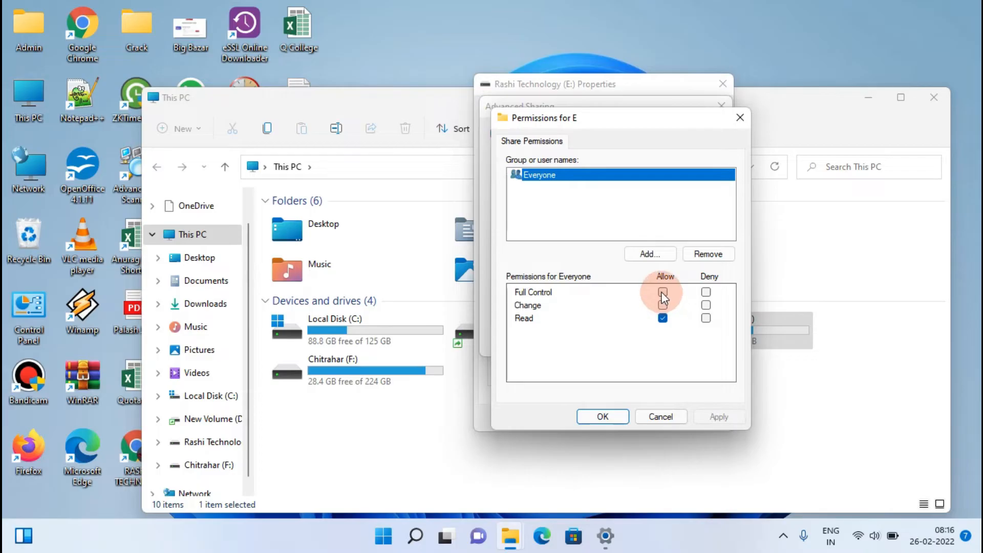
left_click(662, 292)
left_click(586, 418)
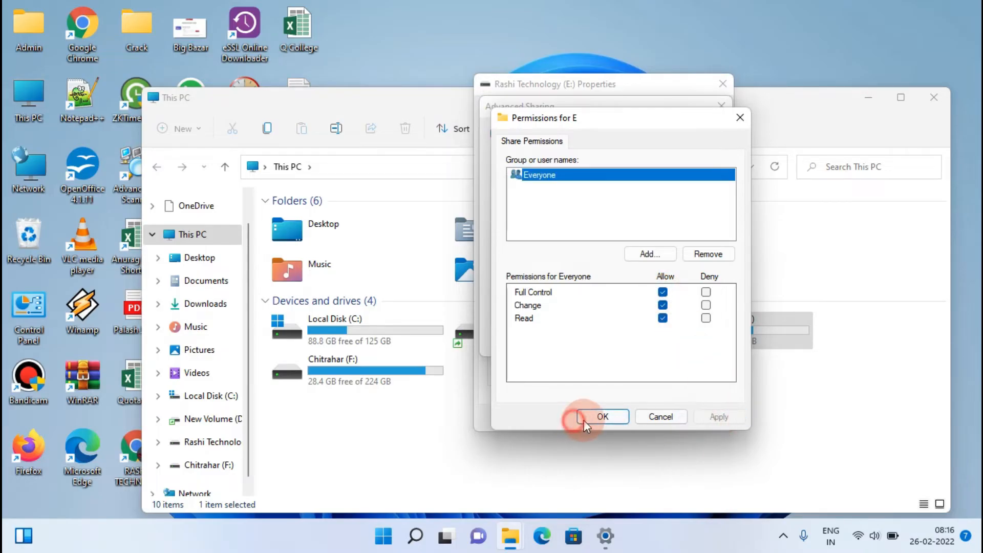
left_click(578, 341)
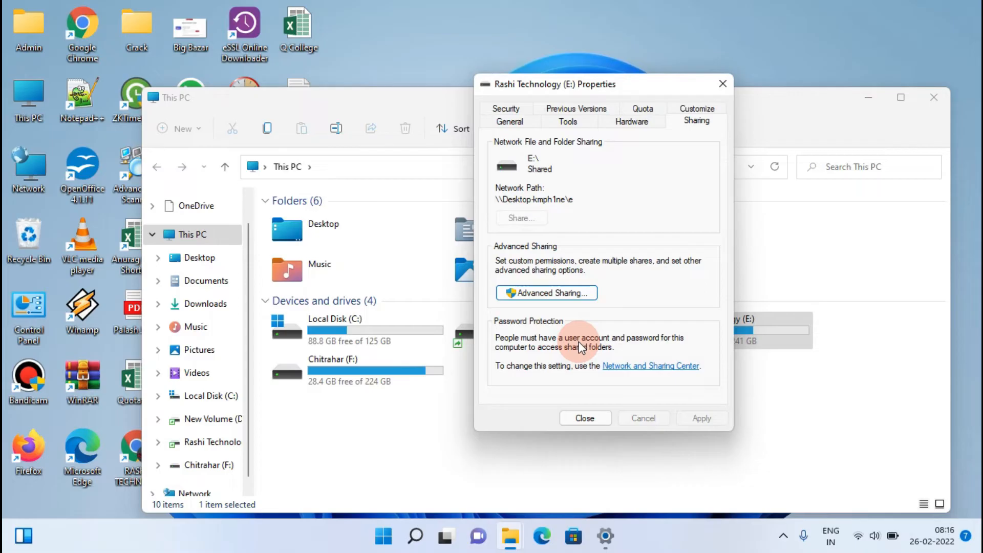
- Add the Everyone group to the E: drive's security permissions, checking the name from EVER
left_click(507, 109)
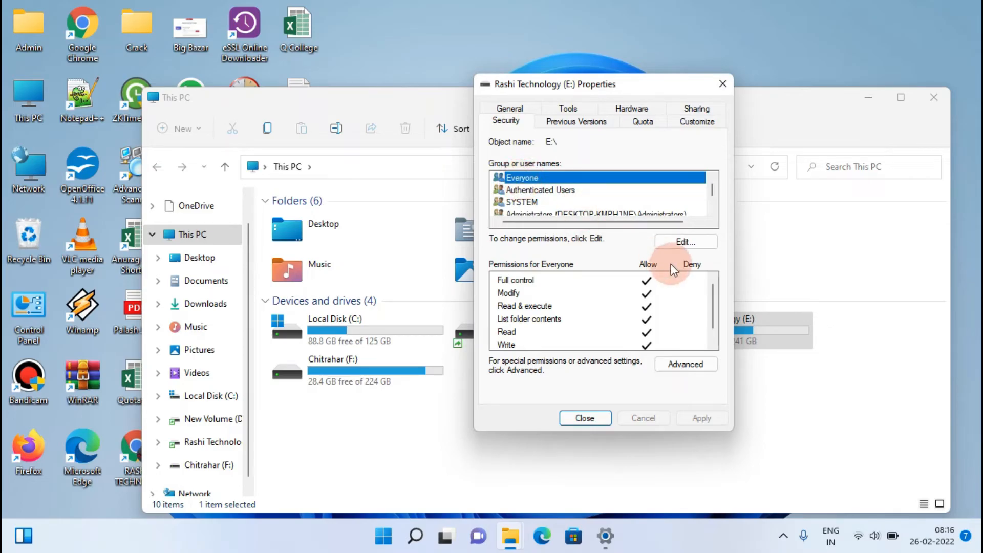
left_click(681, 241)
left_click(657, 316)
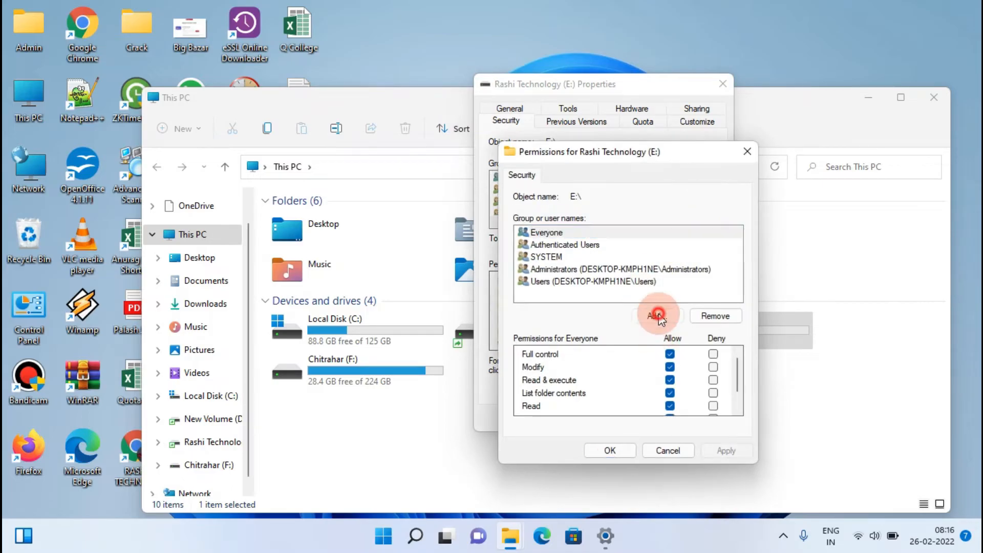
type("EVER")
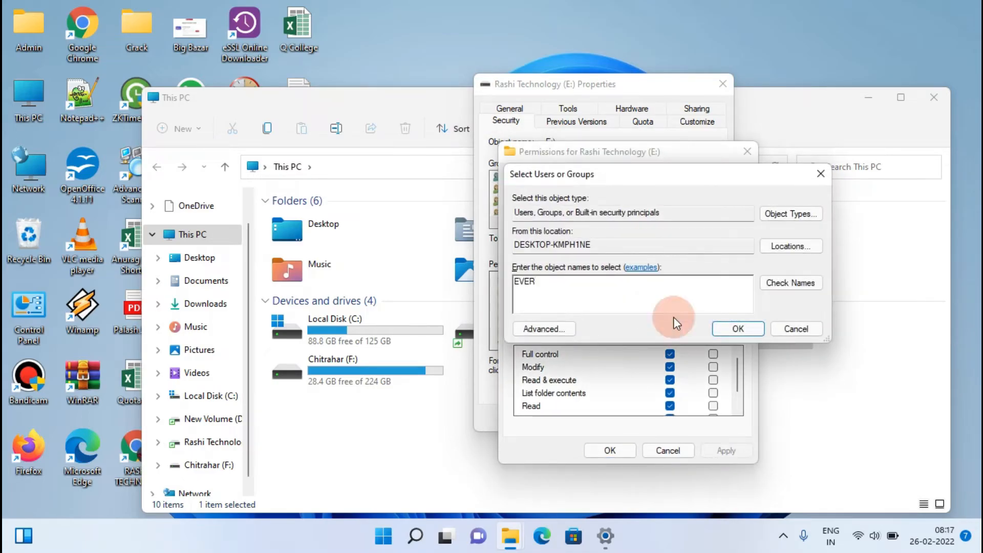
left_click(790, 282)
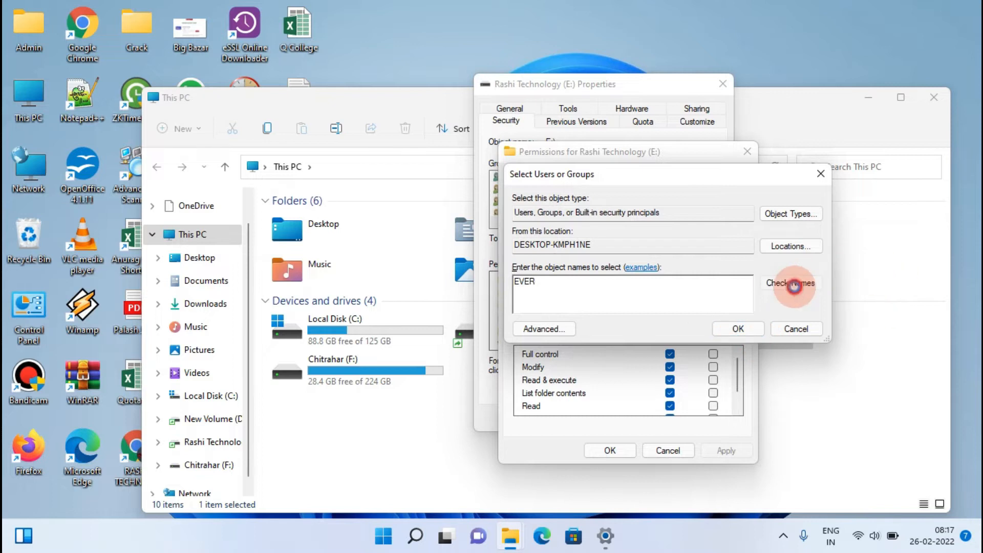
left_click(741, 328)
- Go through the groups in the E: drive's security permissions, allow Users Full control, and apply the change
left_click(533, 227)
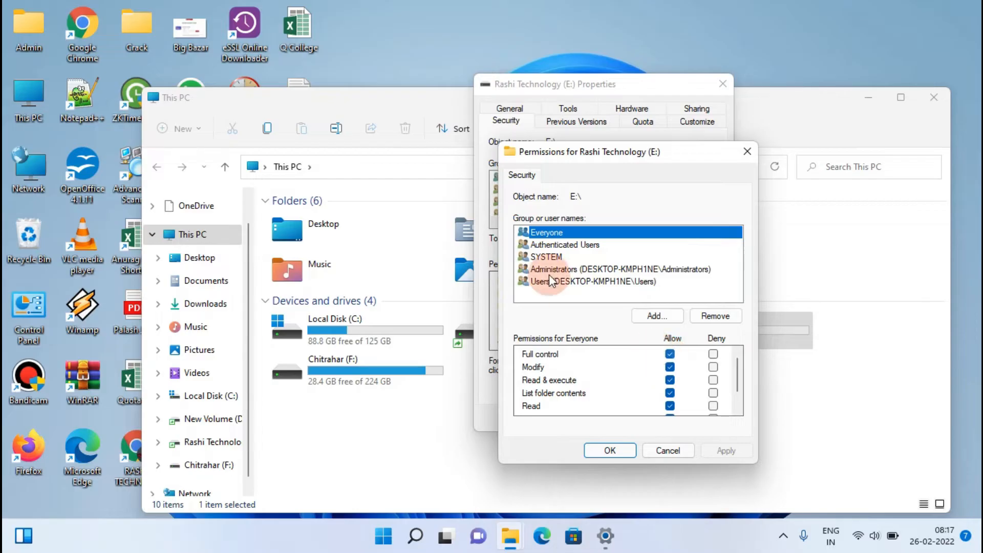
left_click(553, 245)
left_click(547, 257)
left_click(550, 270)
left_click(557, 283)
left_click(671, 352)
left_click(733, 450)
left_click(620, 451)
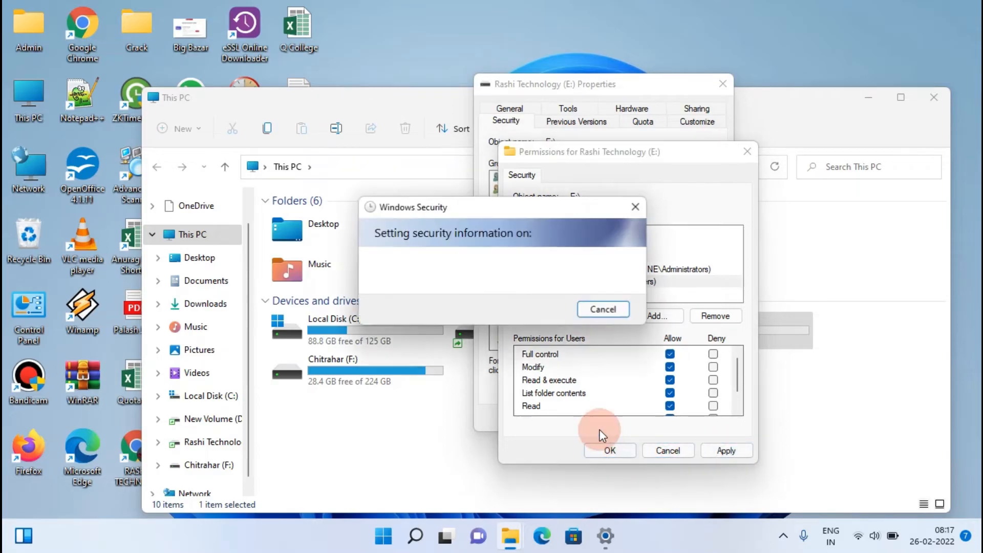
- Continue applying the security permissions on the E: drive past each item that denies access
left_click(535, 339)
left_click(532, 339)
left_click(530, 340)
left_click(530, 339)
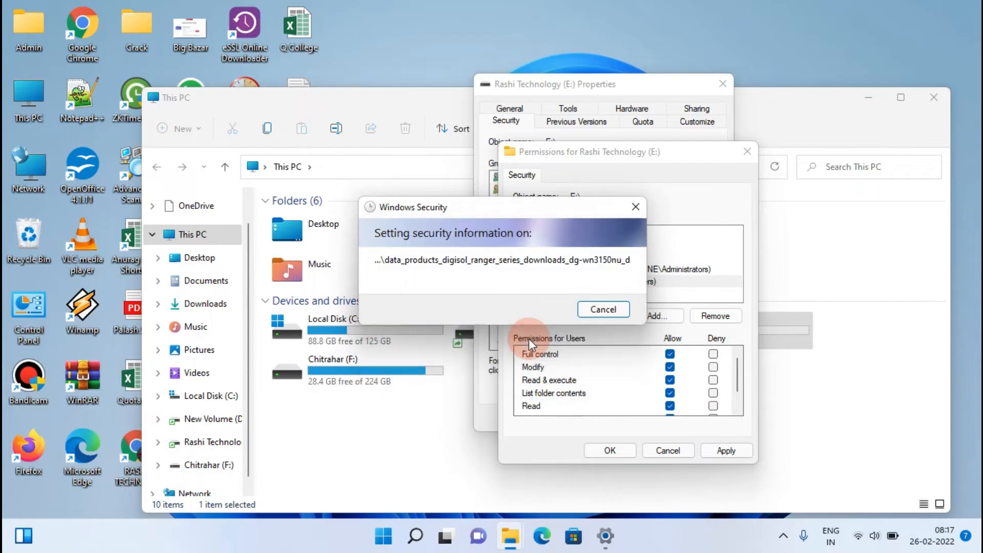
left_click(530, 339)
left_click(530, 339)
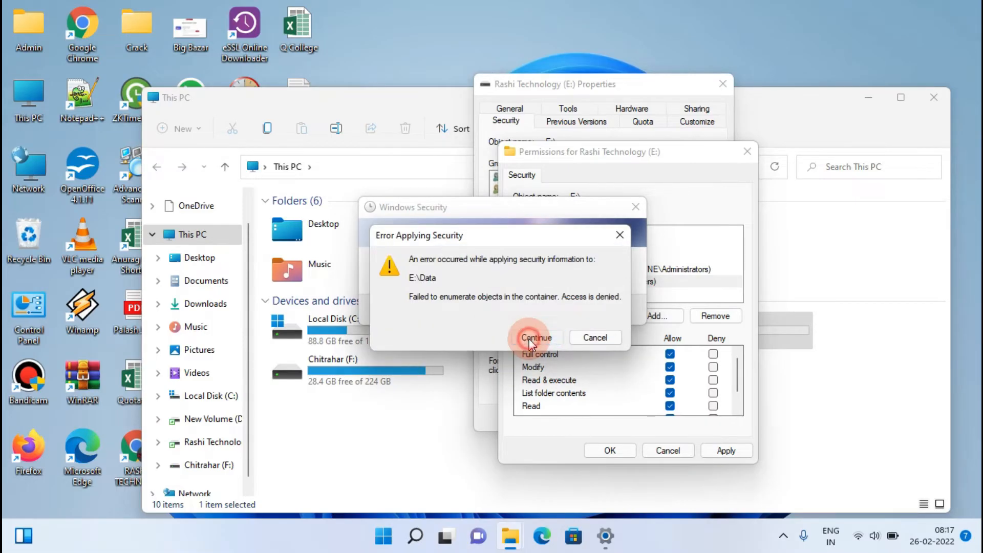
left_click(529, 339)
left_click(529, 339)
left_click(529, 339)
left_click(529, 339)
left_click(530, 339)
left_click(529, 339)
left_click(530, 339)
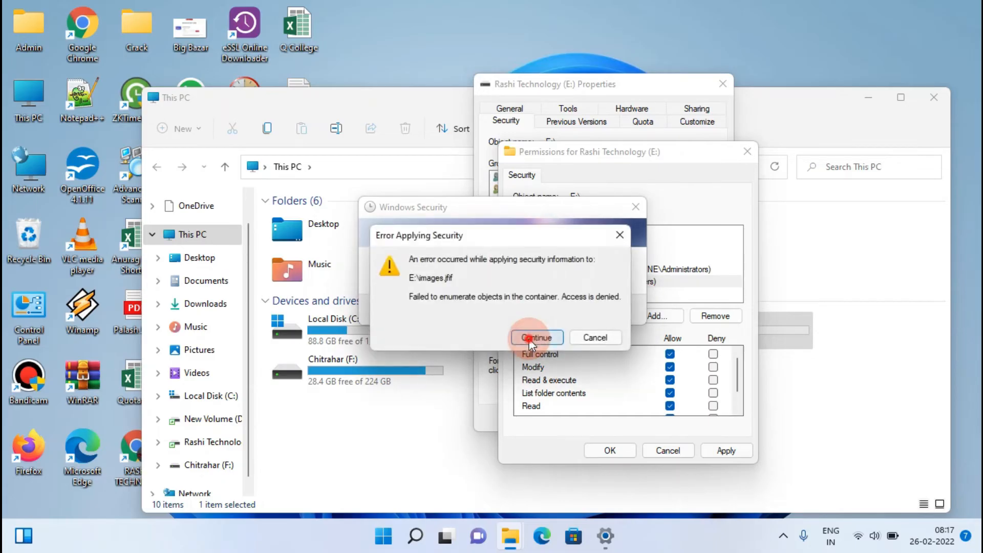
left_click(530, 339)
left_click(529, 339)
left_click(530, 339)
left_click(530, 339)
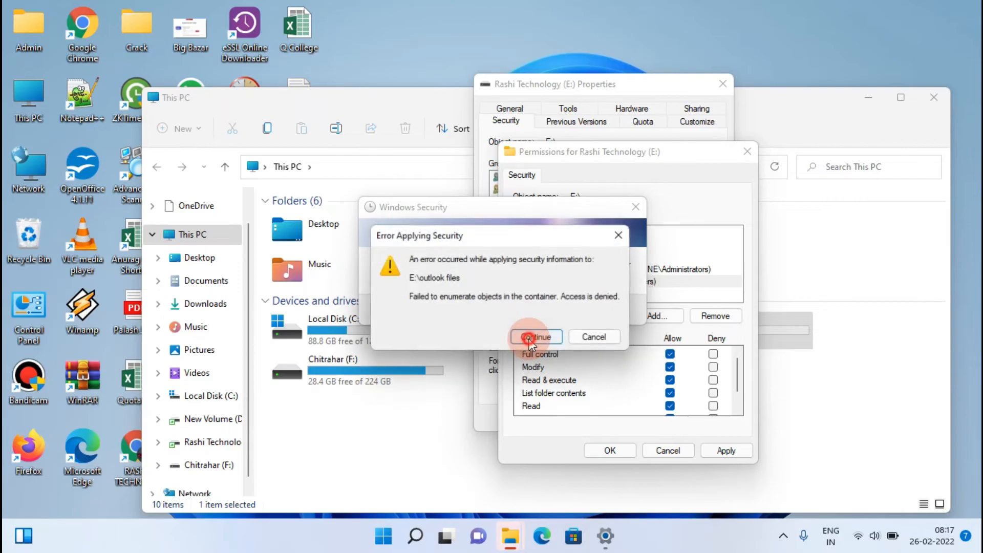
left_click(529, 339)
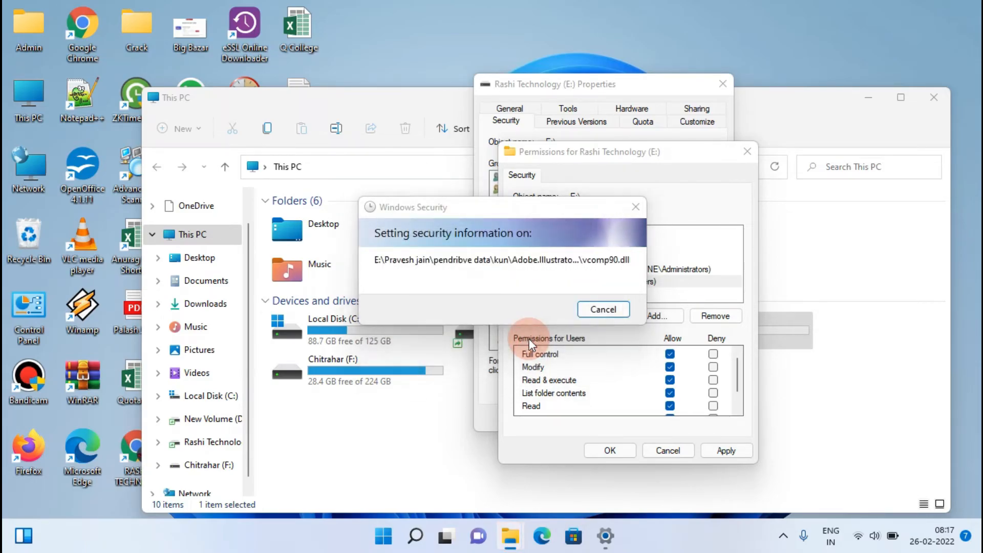
left_click(530, 339)
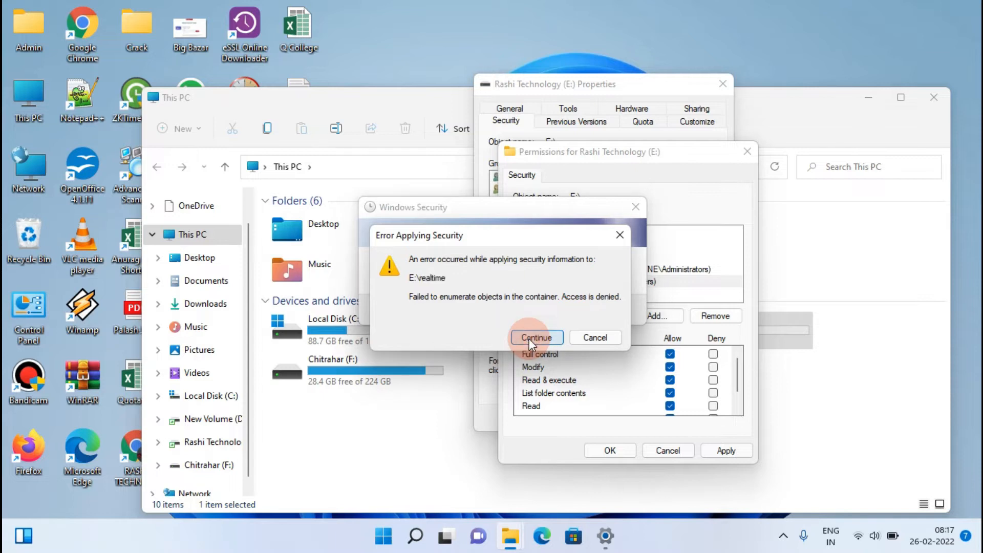
left_click(528, 337)
left_click(528, 335)
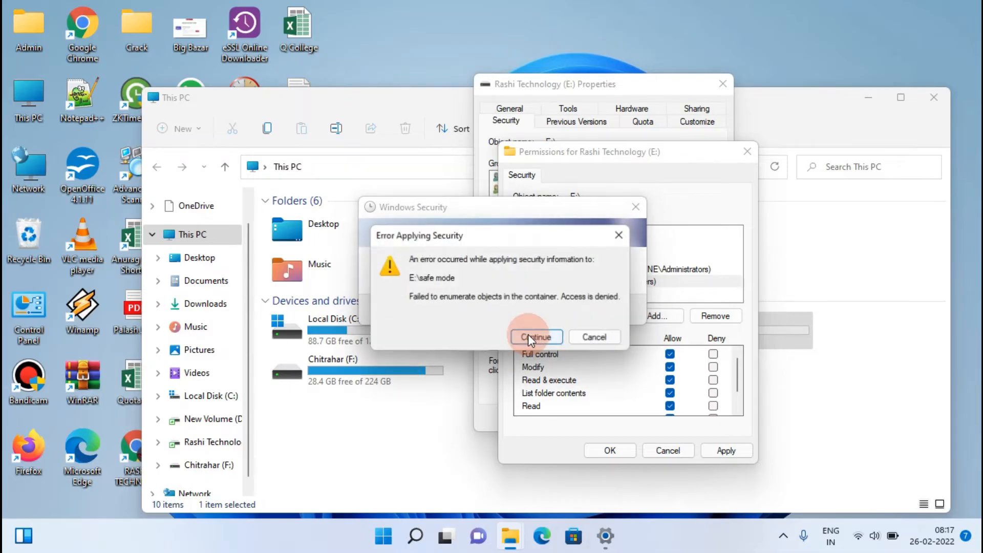
left_click(527, 335)
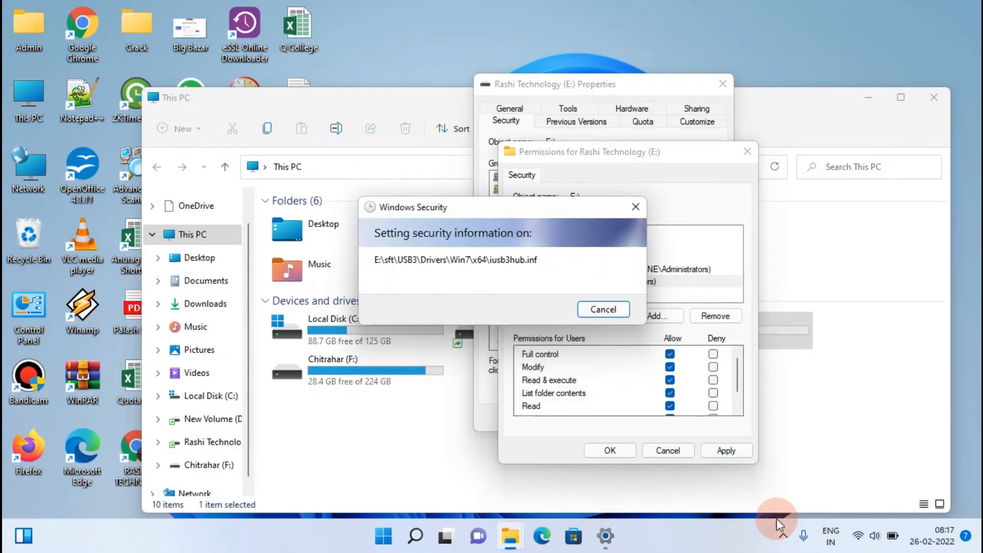
- Open the network and internet settings and examine the Ethernet connection's details
left_click(863, 537)
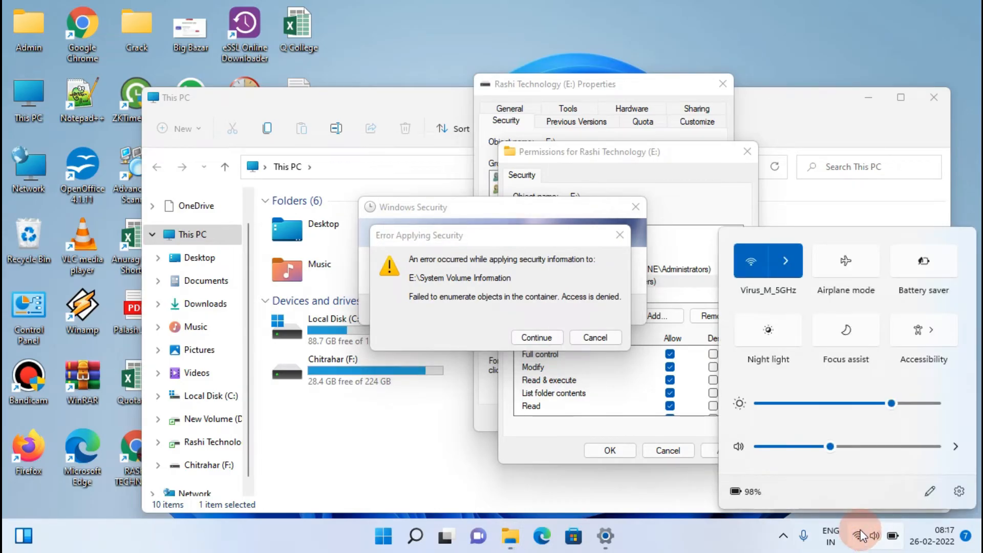
right_click(861, 537)
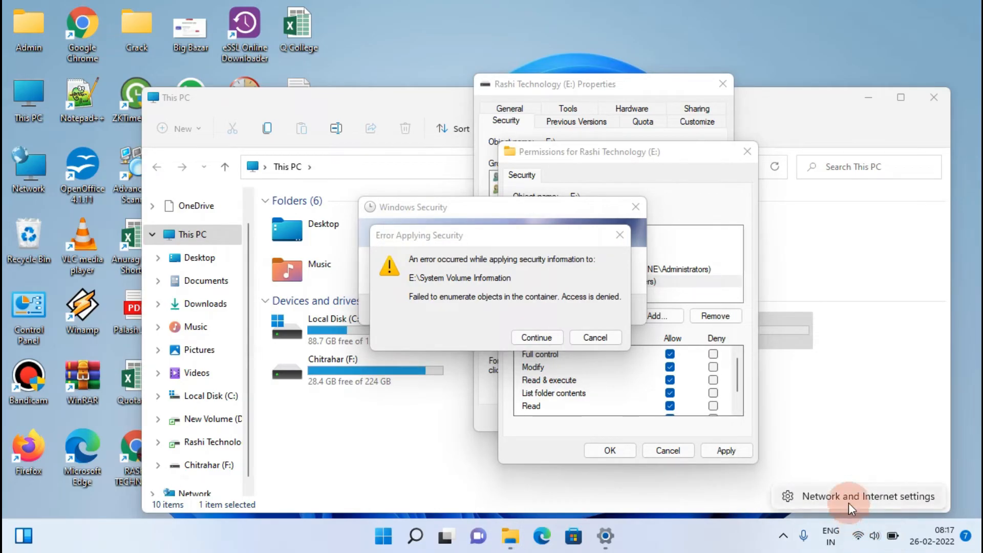
left_click(848, 493)
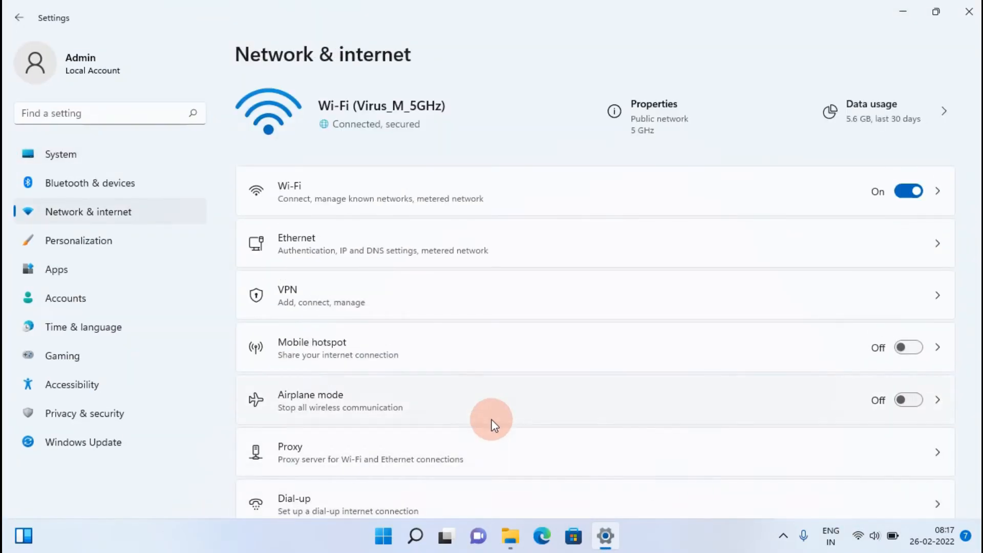
left_click(358, 248)
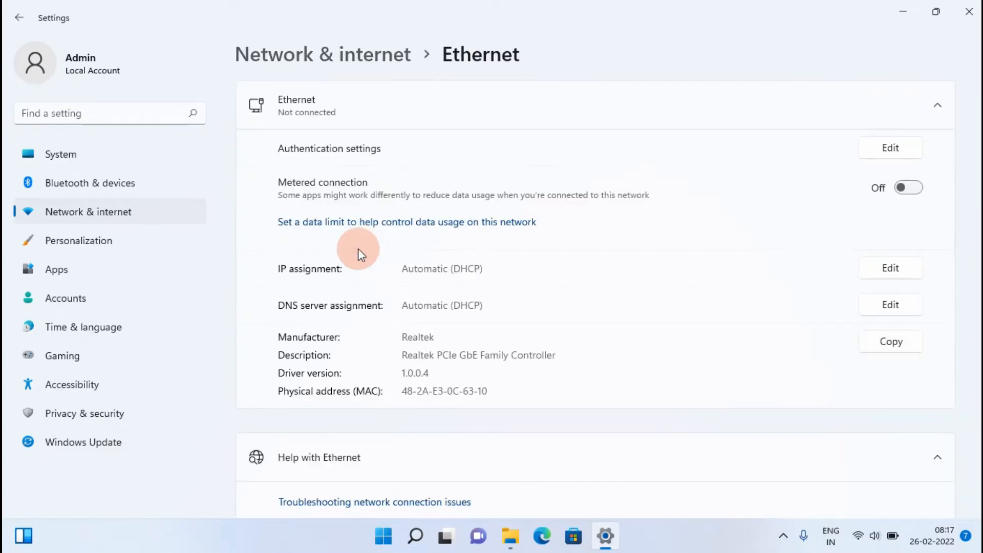
scroll(403, 299, "down", 2)
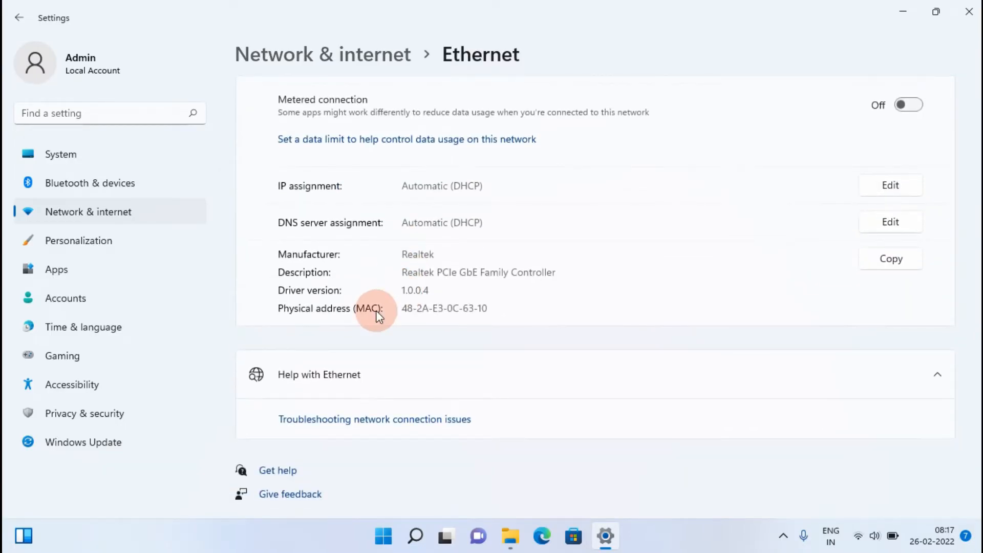
- Search Windows for NETW and for ADAPTER, and open the settings for managing network adapters
left_click(415, 536)
type("NETW")
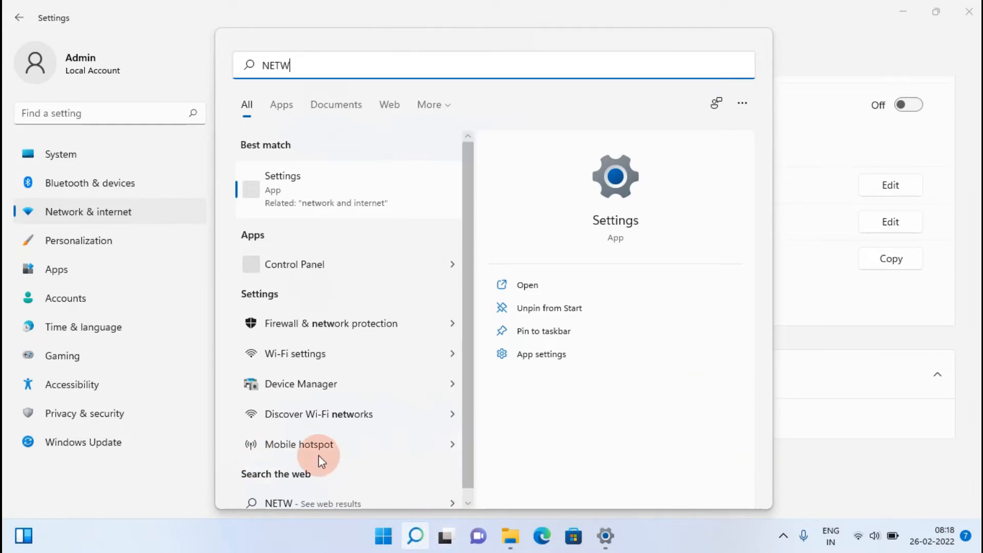
scroll(327, 450, "down", 1)
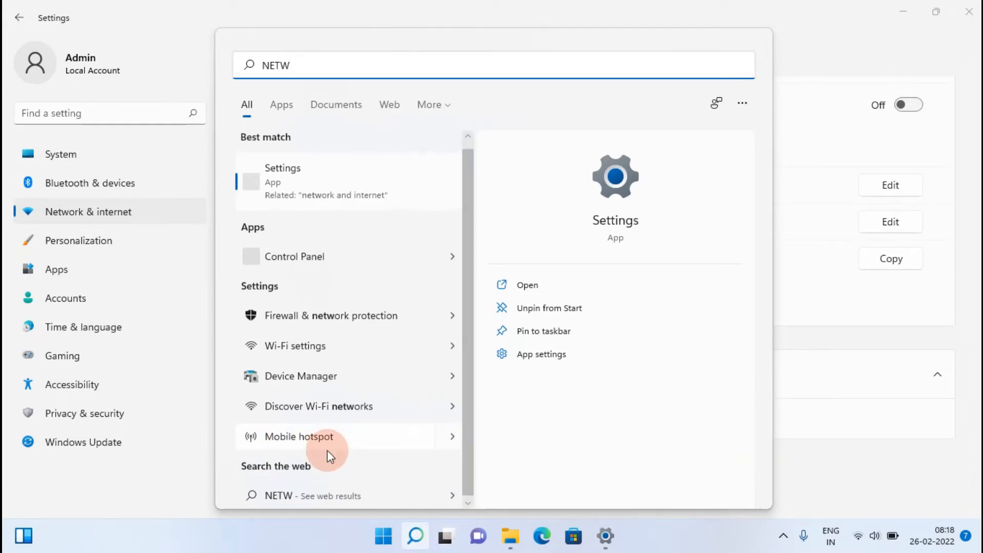
left_click(315, 70)
type("A")
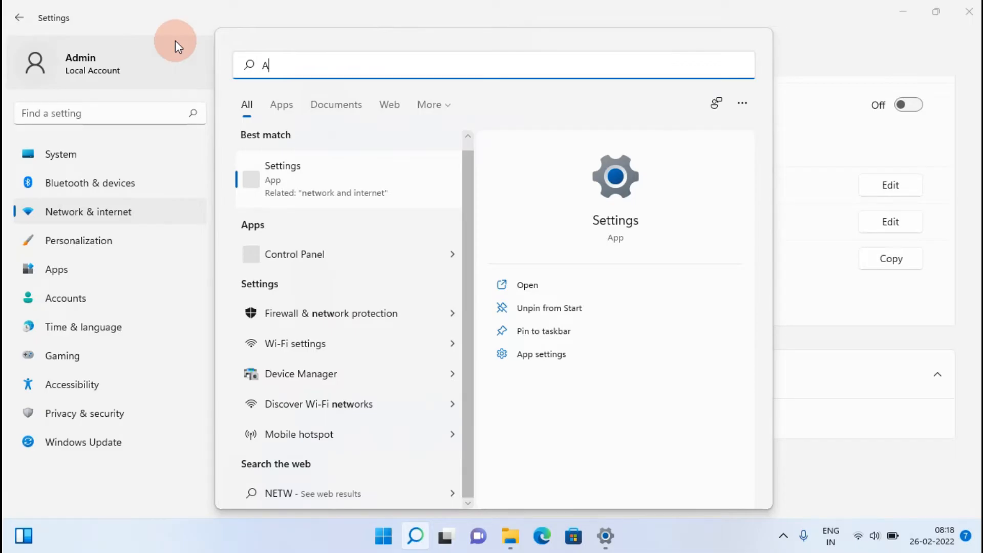
type("DAPTER")
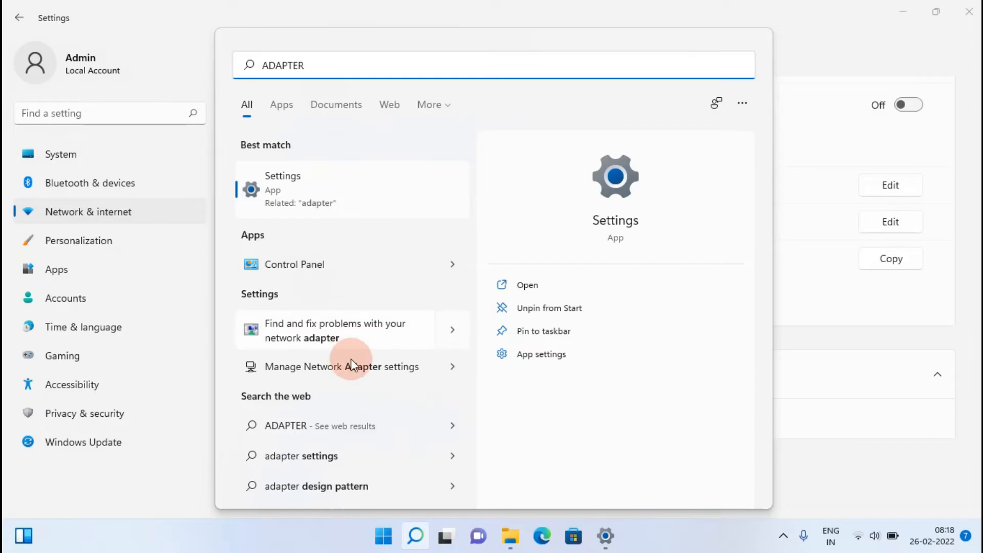
left_click(356, 374)
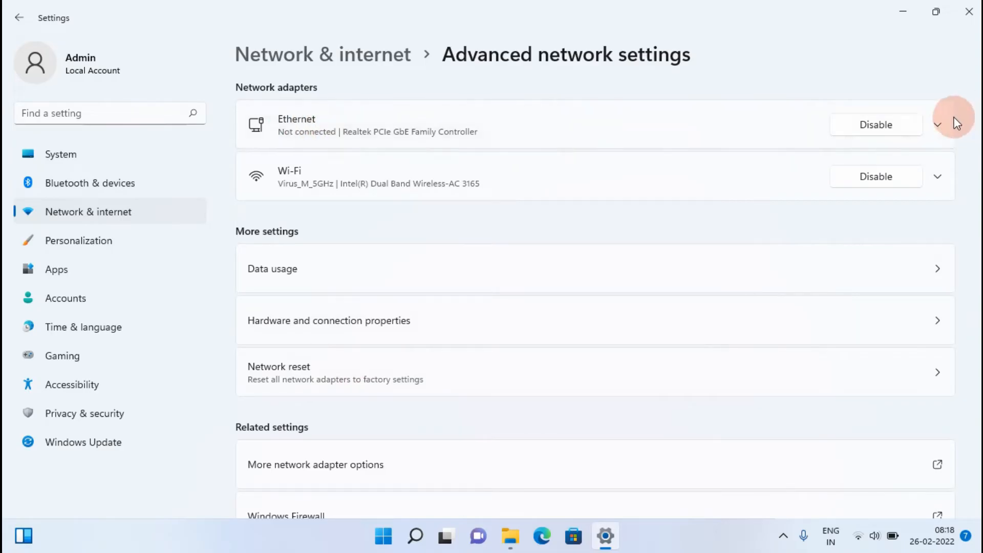
- Expand the Ethernet adapter's details and open the additional network adapter options
left_click(941, 124)
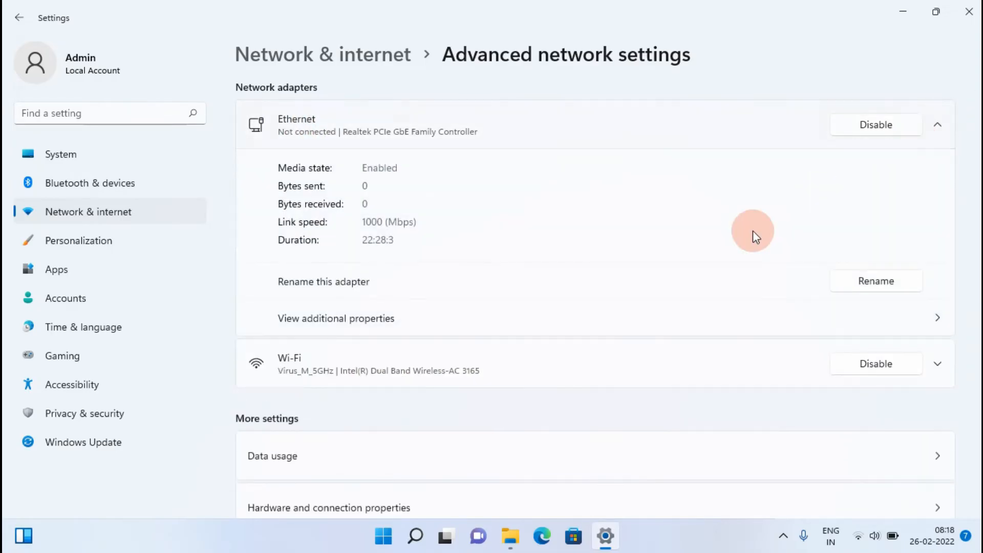
scroll(602, 285, "down", 1)
scroll(602, 285, "down", 5)
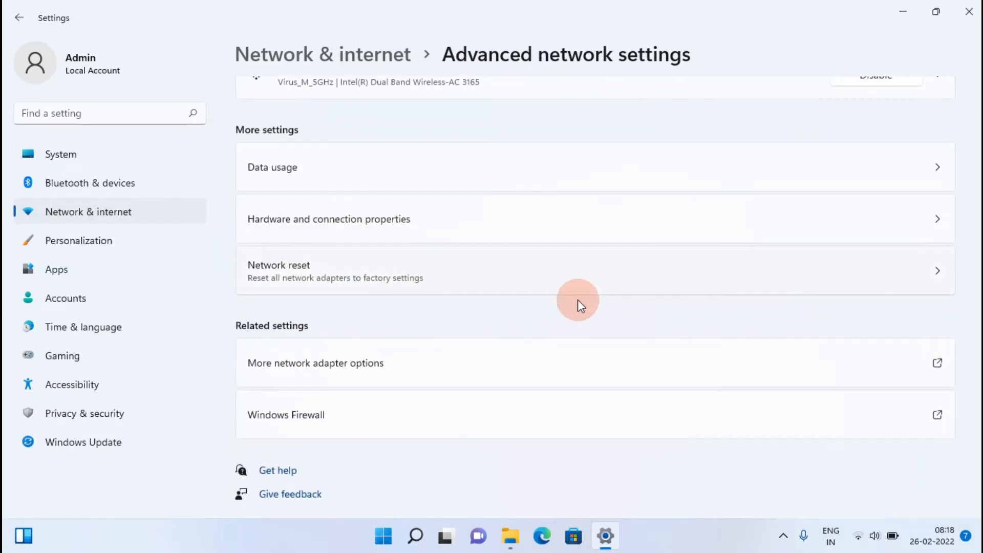
left_click(297, 364)
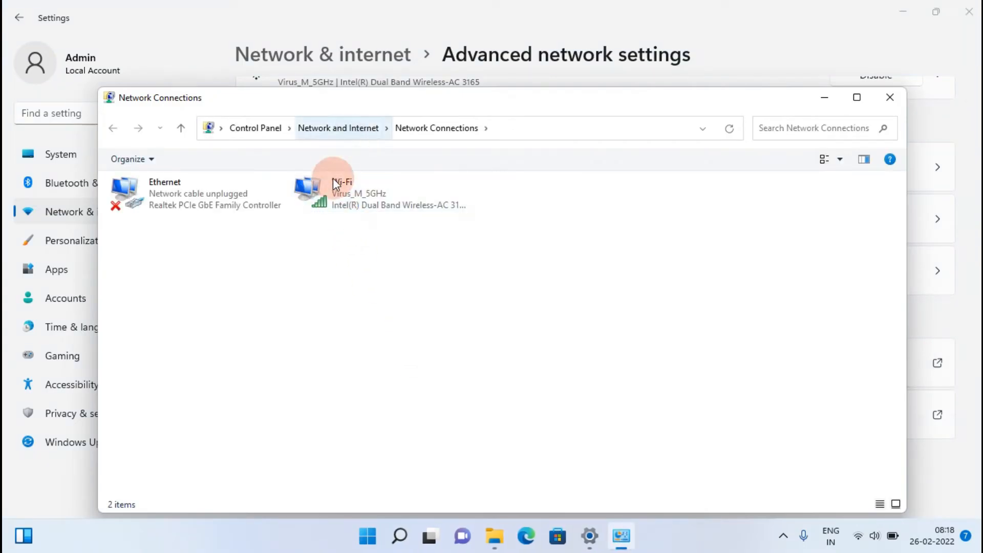
- View the Wi-Fi connection's status, and go to the Network and Sharing Center from a maximized window
double_click(330, 193)
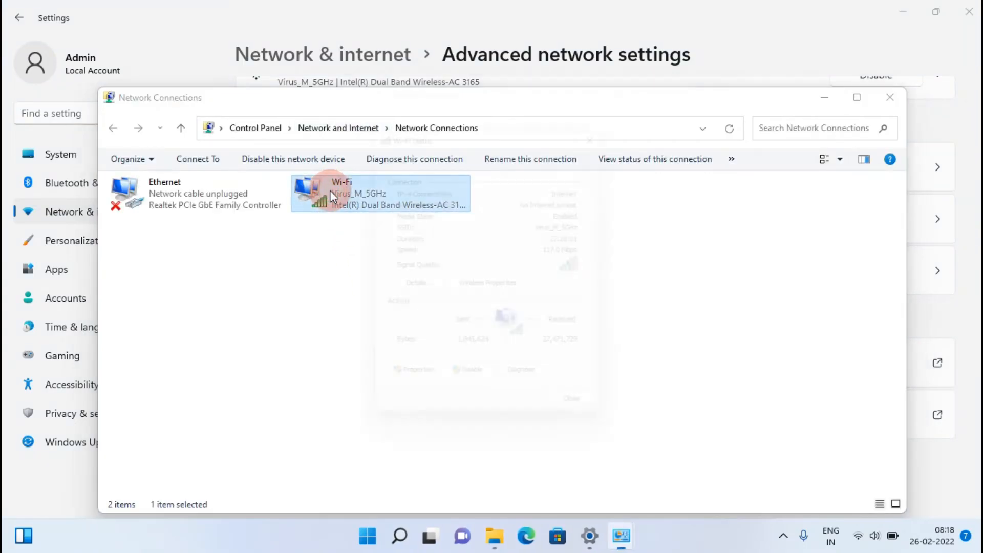
left_click(589, 421)
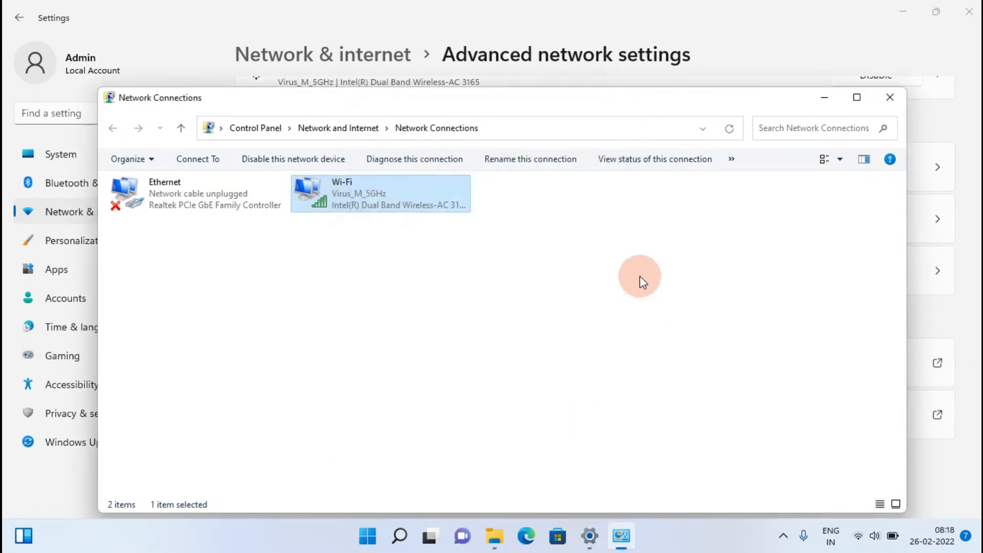
double_click(403, 94)
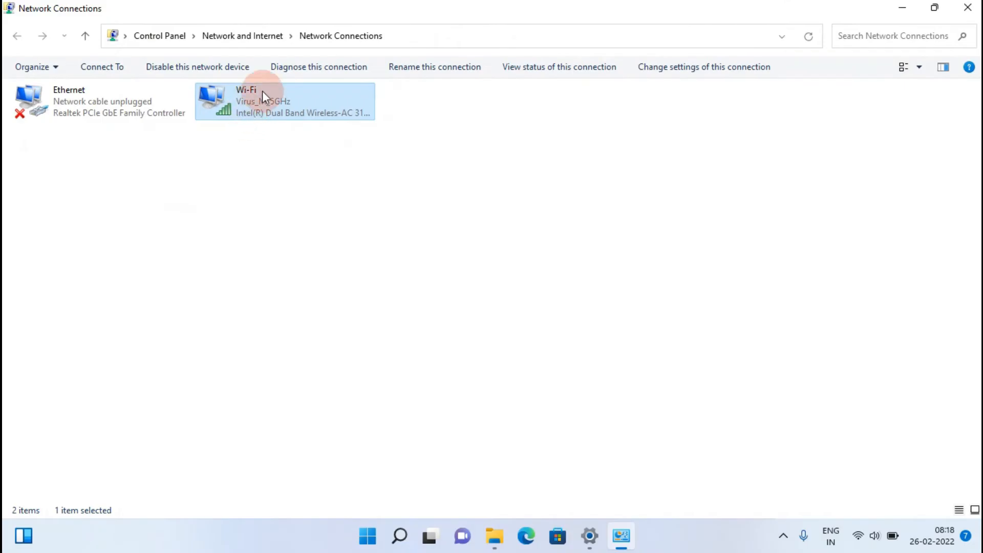
left_click(254, 36)
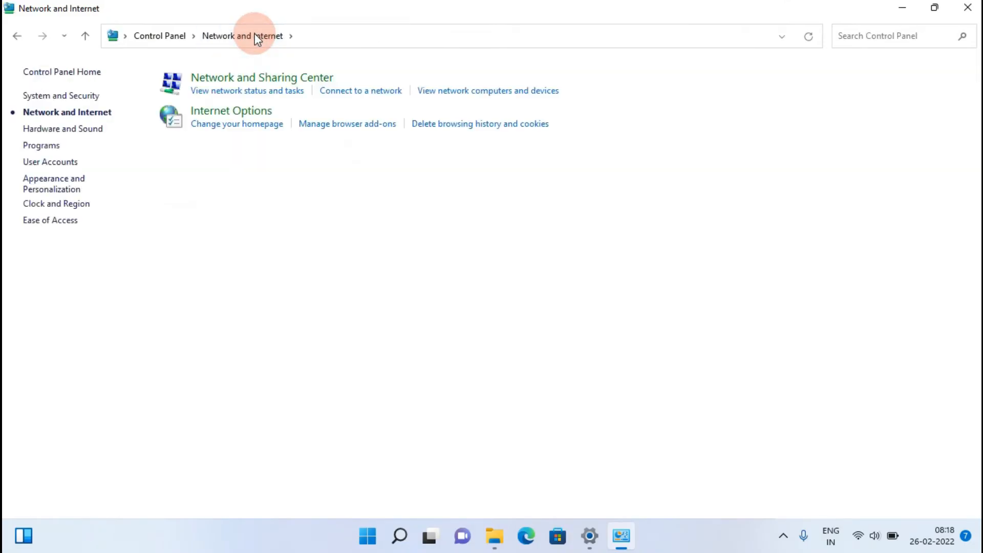
left_click(250, 92)
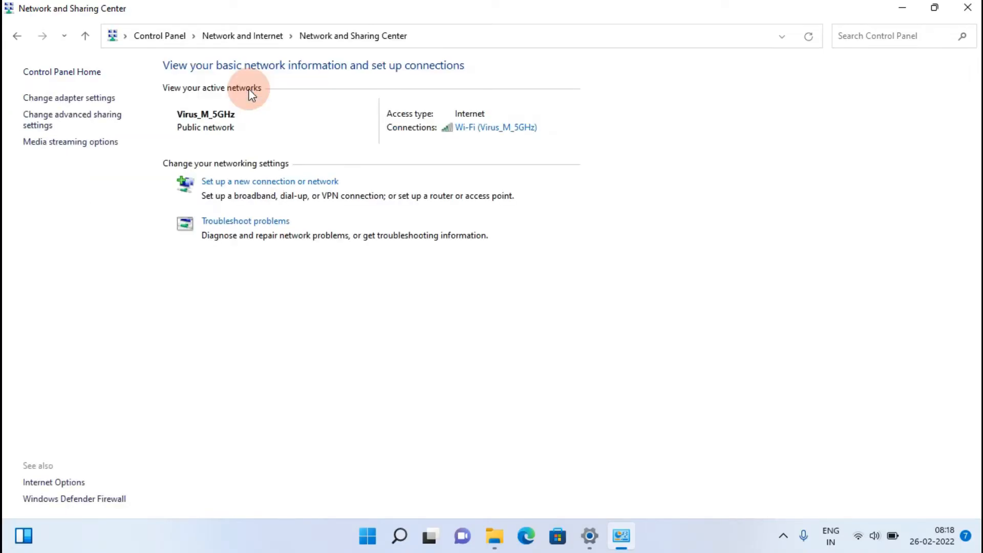
- Turn off password protected sharing for all networks in the advanced sharing settings, save the changes, and close the network windows
left_click(50, 124)
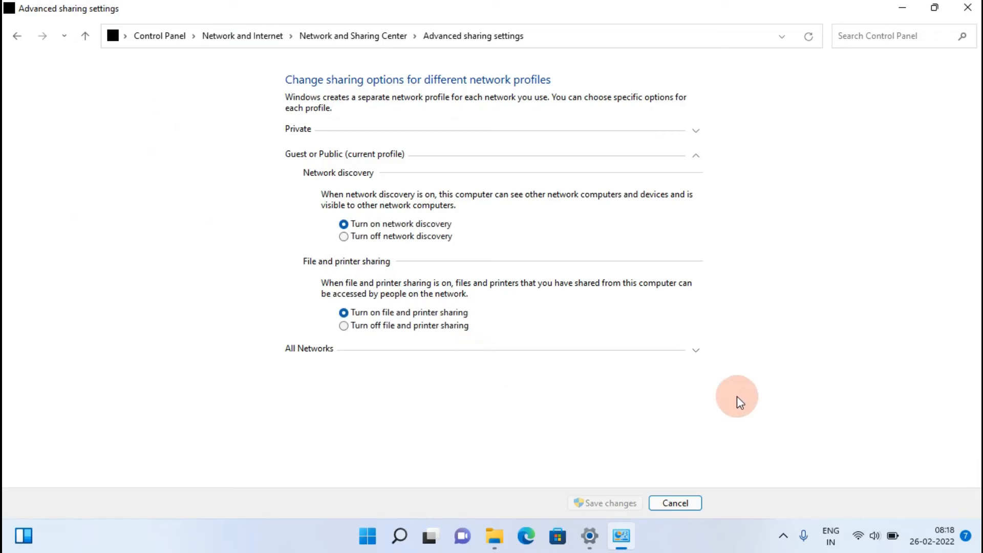
left_click(696, 352)
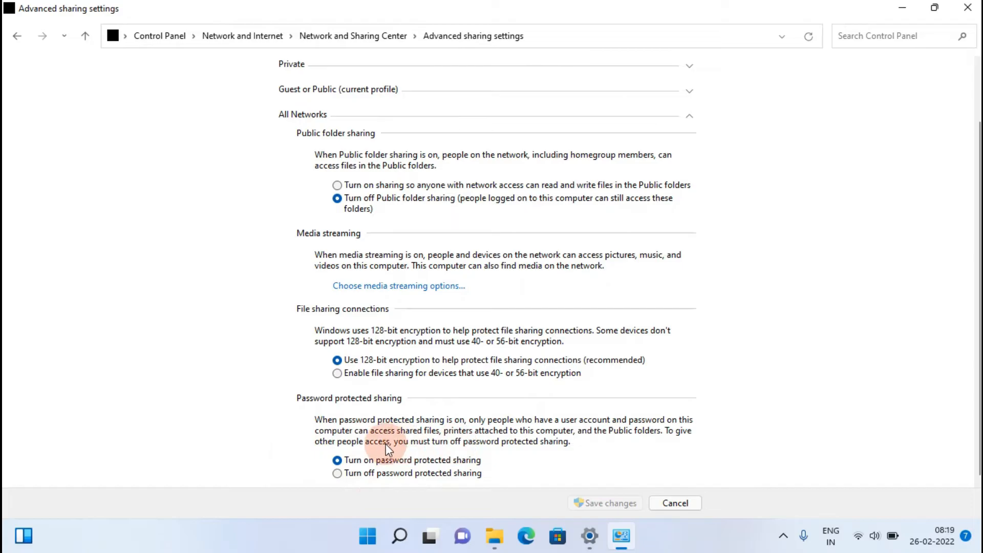
left_click(337, 473)
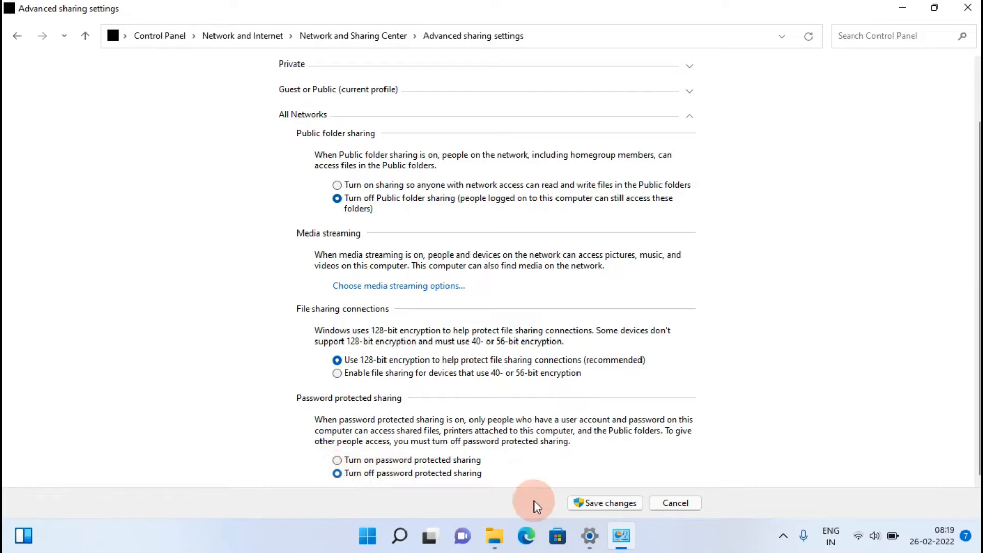
left_click(604, 504)
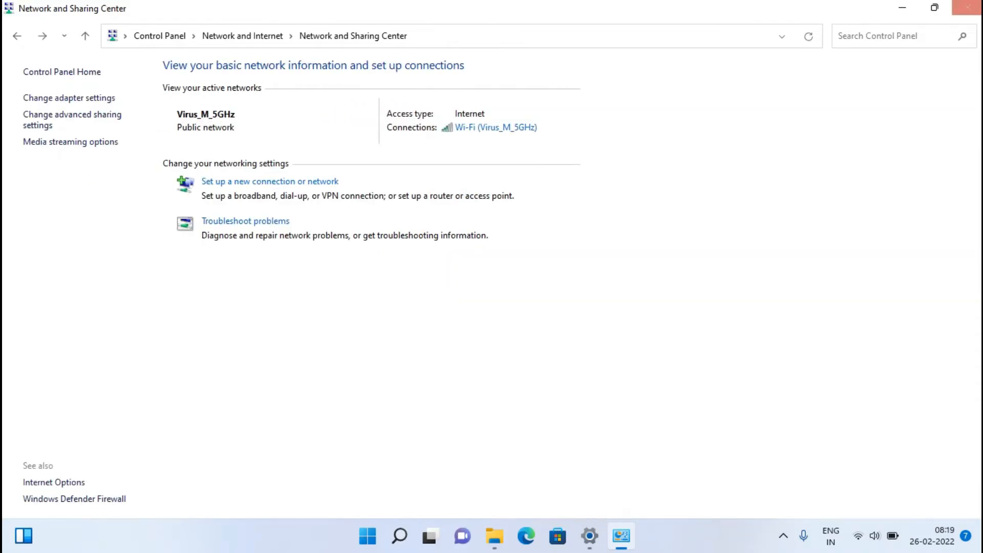
left_click(968, 7)
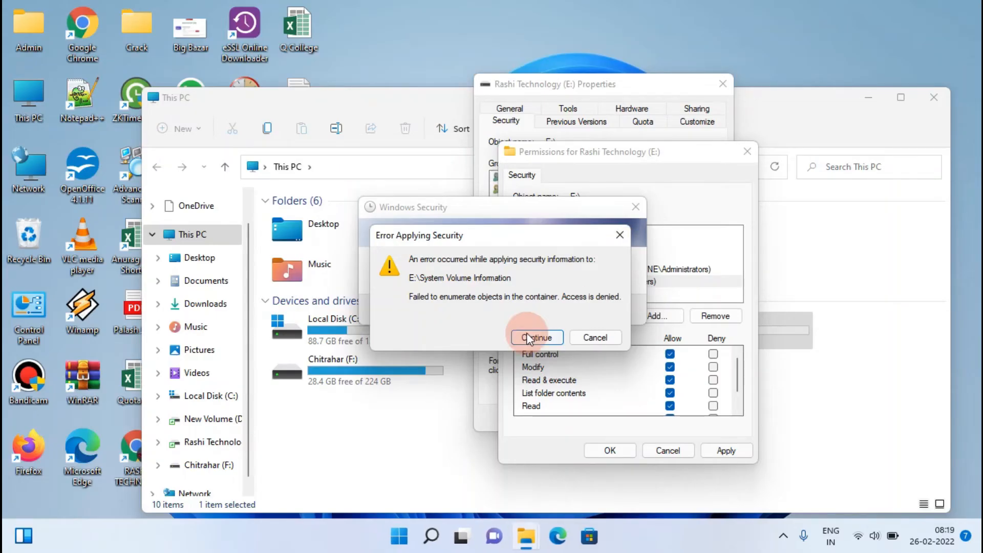
- Resume applying the E: drive's security permissions, passing over System Volume Information and every other inaccessible item
left_click(531, 336)
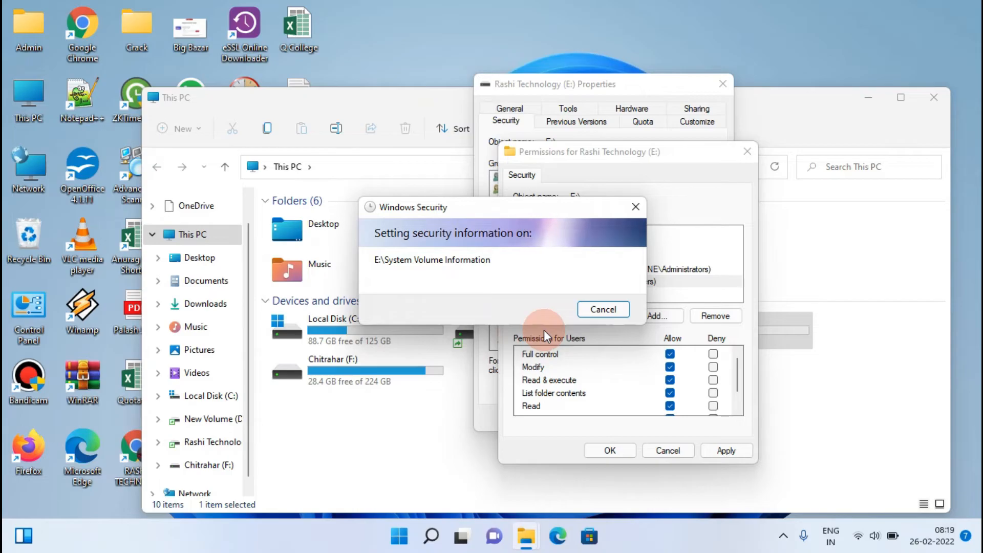
left_click(544, 339)
left_click(543, 339)
left_click(543, 339)
left_click(544, 339)
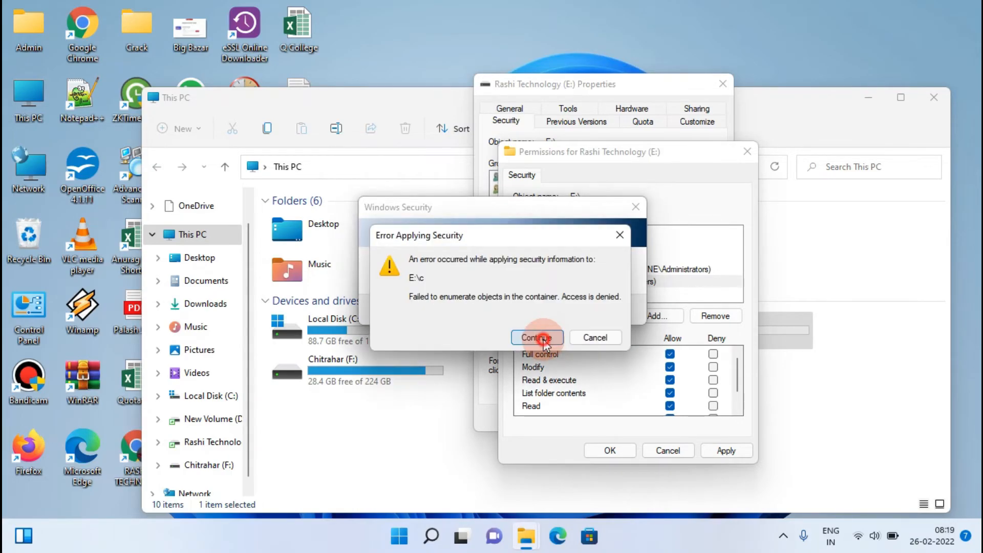
left_click(543, 339)
left_click(543, 339)
left_click(544, 339)
left_click(544, 339)
left_click(544, 339)
left_click(543, 339)
left_click(543, 339)
left_click(544, 339)
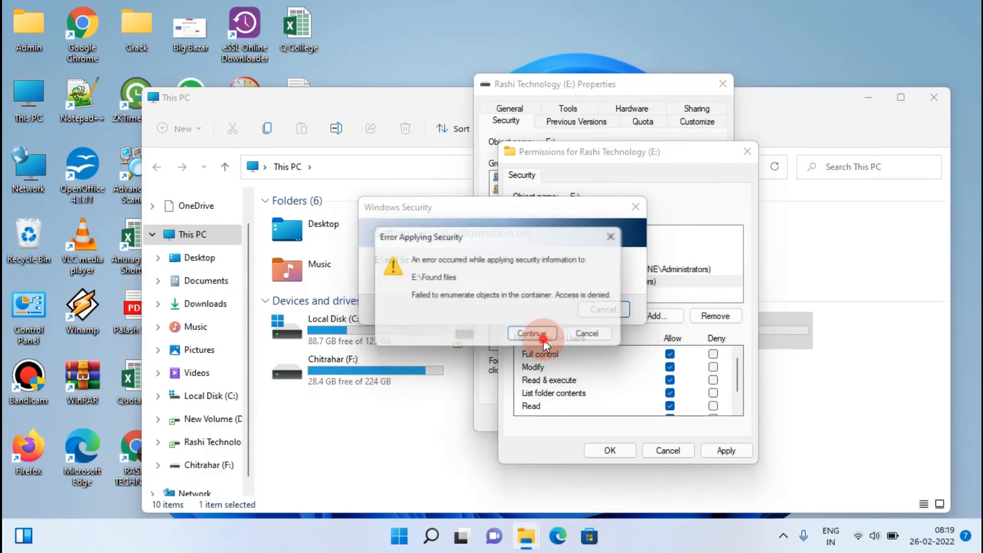
left_click(543, 339)
- Search Windows for PRIN and open the EPSON L3110 Series printer's settings in Printers & scanners
left_click(399, 538)
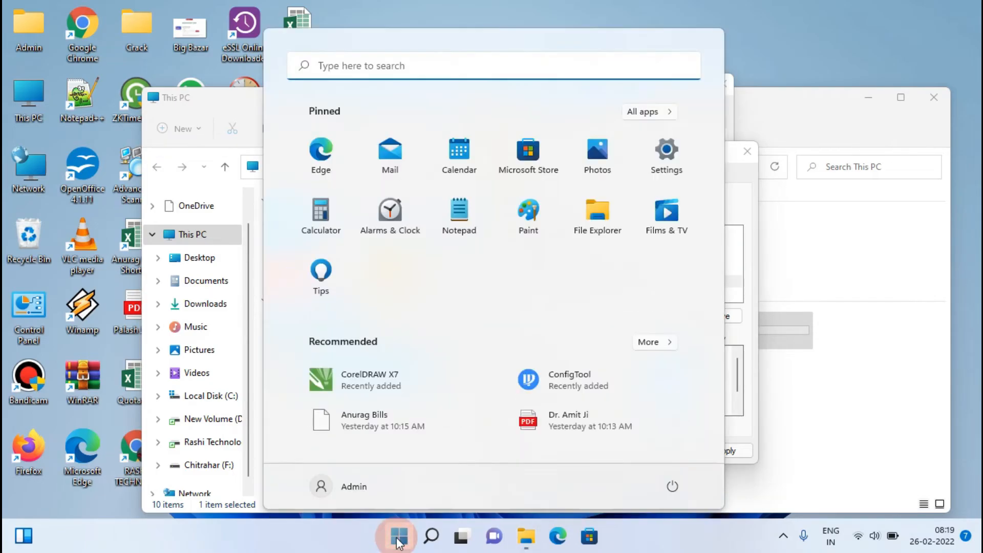
type("PRIN")
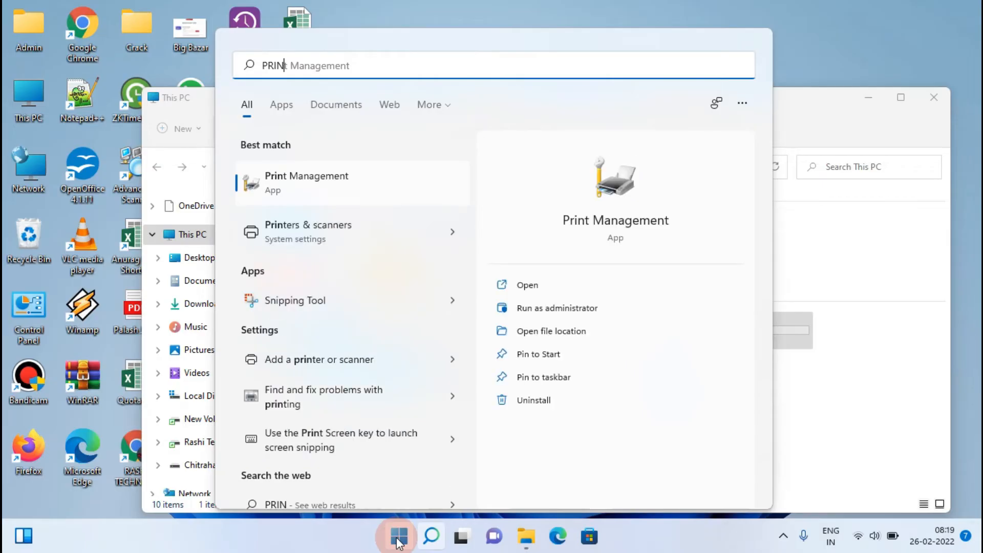
left_click(323, 233)
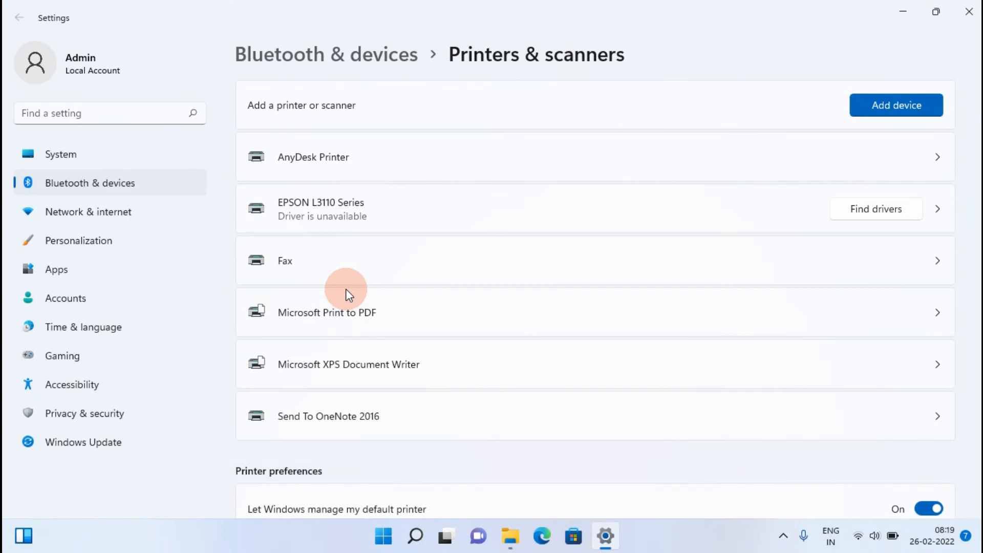
left_click(327, 214)
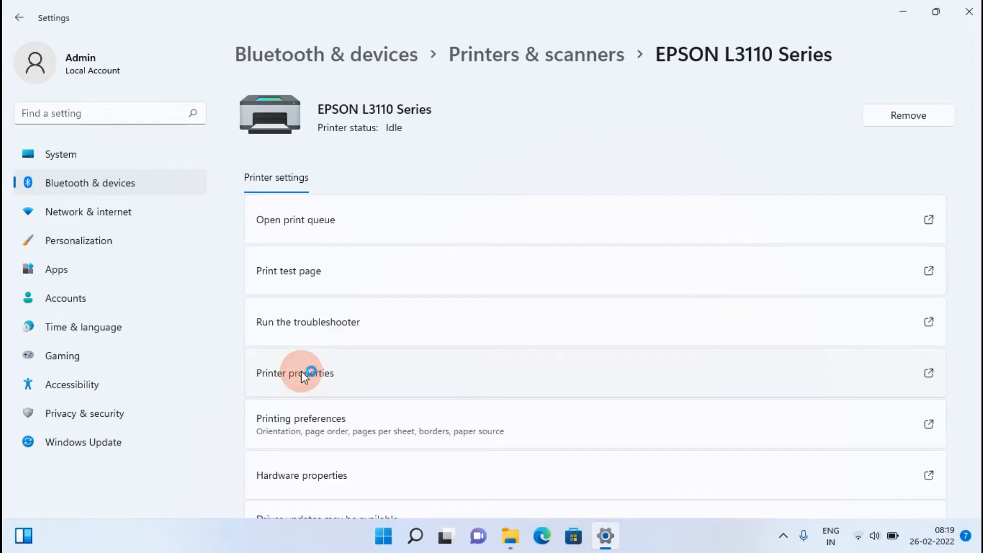
- Share the printer on the network under the share name EPSON L3110 Series and apply the change
left_click(372, 180)
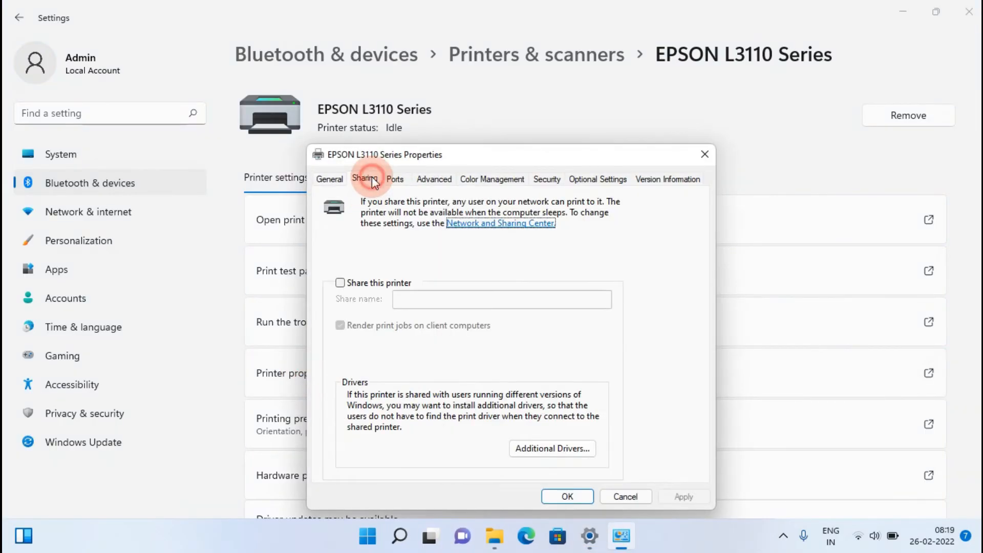
left_click(340, 282)
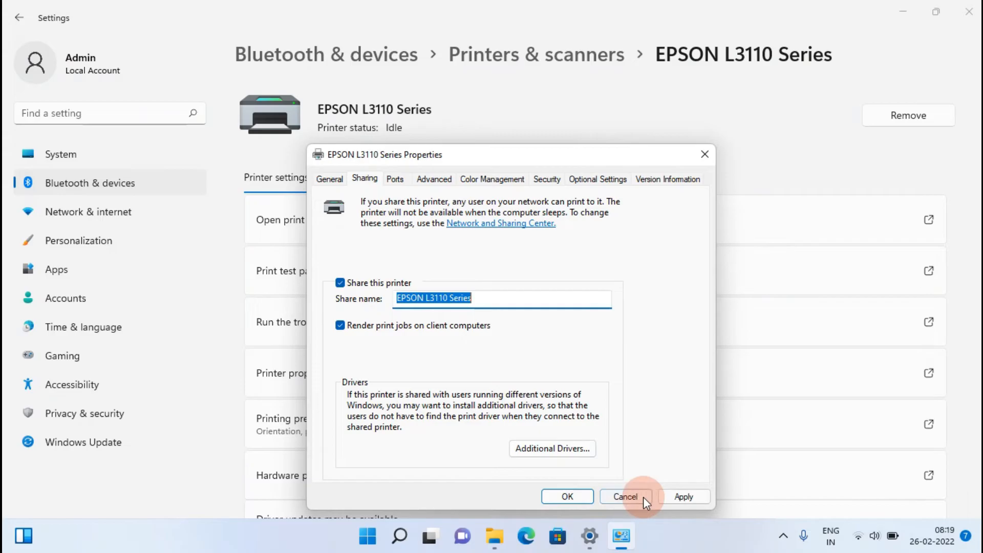
left_click(665, 496)
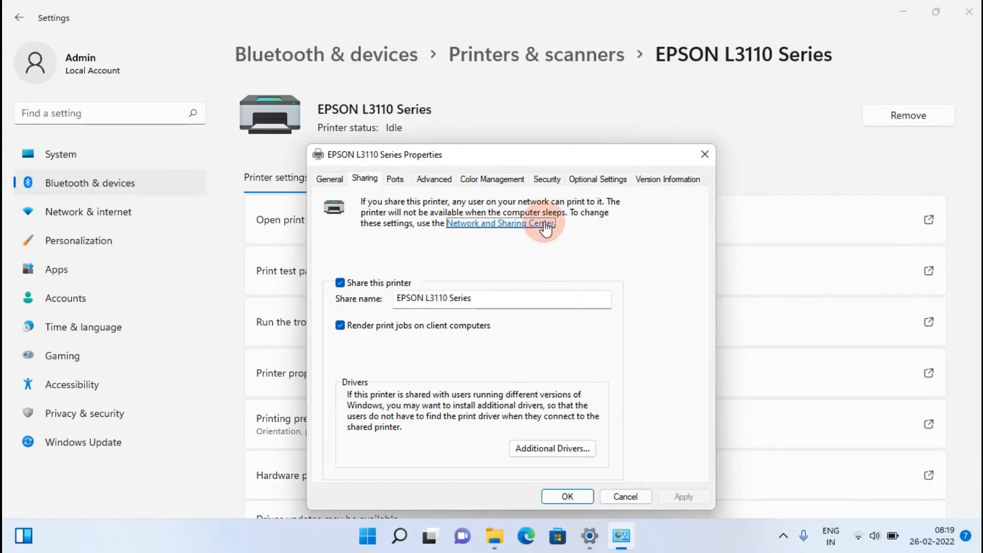
- Allow Everyone to manage the EPSON L3110 Series printer and its documents, and apply the permissions
left_click(546, 178)
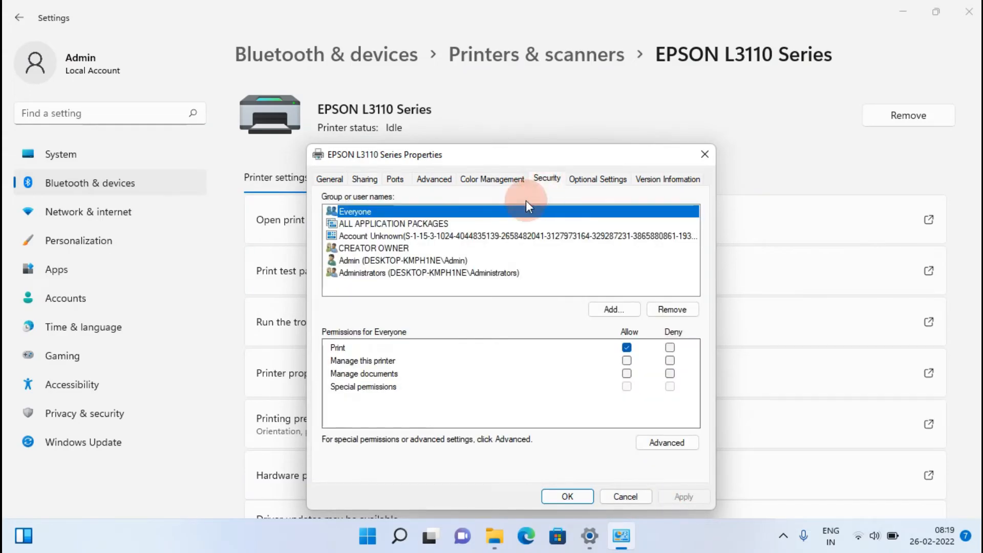
left_click(626, 361)
left_click(627, 374)
left_click(676, 498)
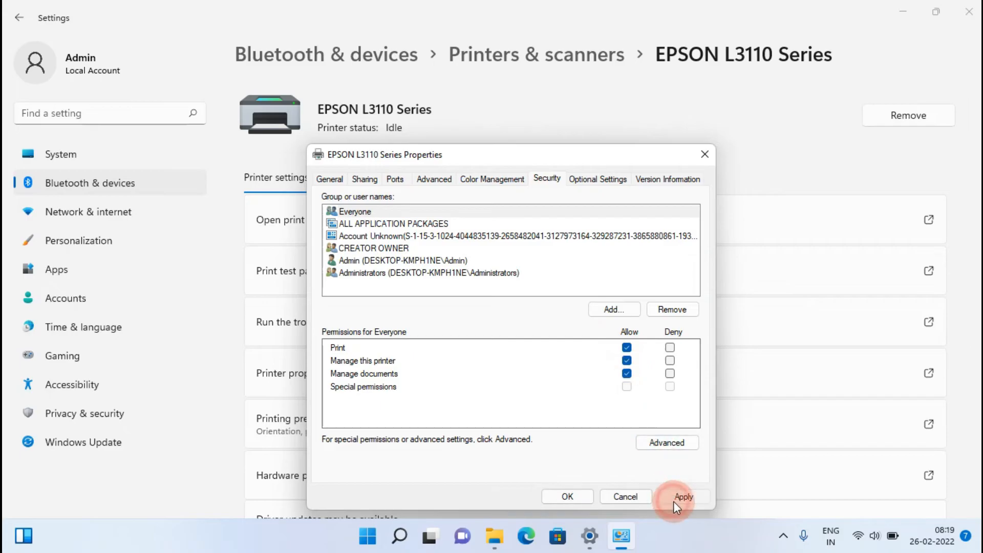
- Close the EPSON L3110 Series properties and continue applying the E: drive's security permissions past each inaccessible item
left_click(567, 497)
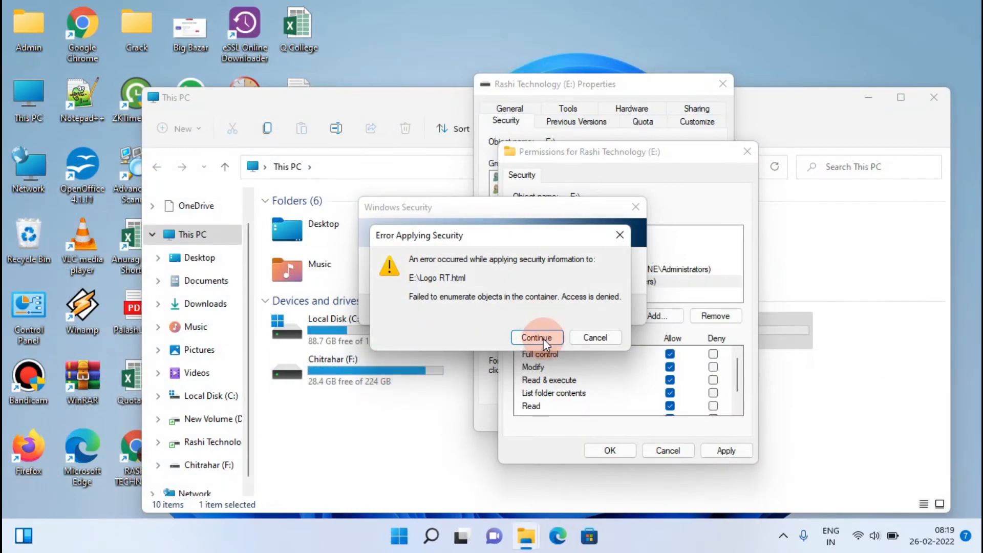
left_click(543, 339)
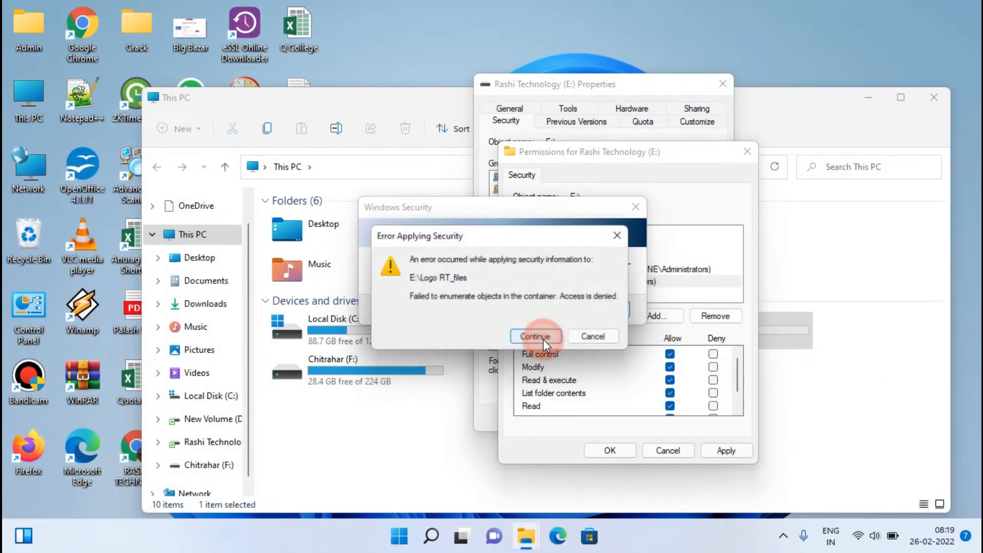
left_click(540, 339)
left_click(538, 338)
left_click(538, 338)
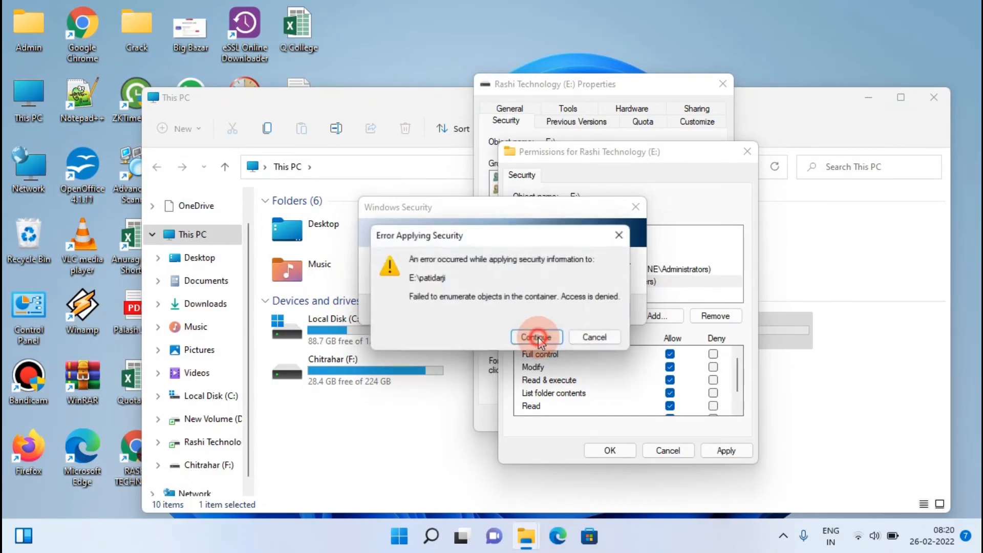
left_click(539, 338)
left_click(539, 337)
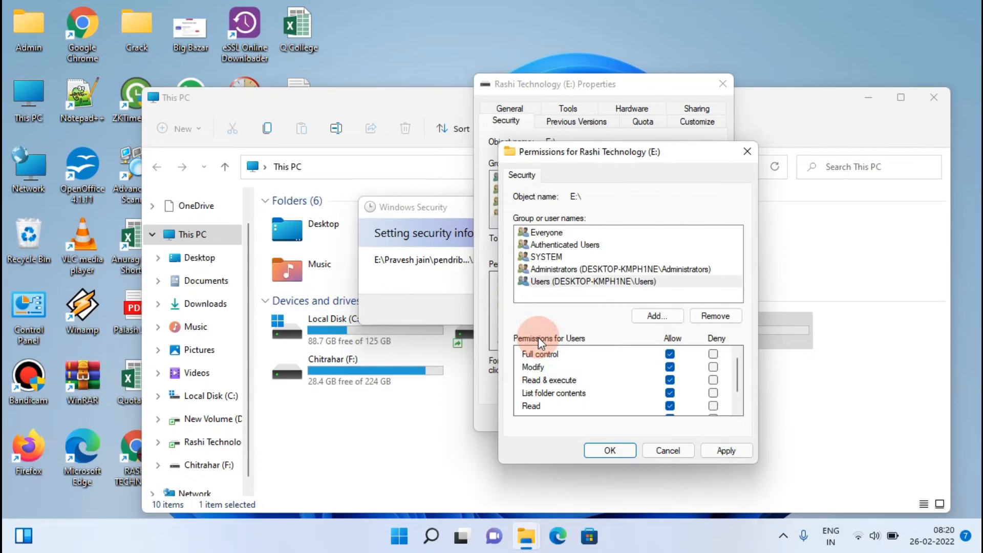
left_click(784, 537)
left_click(797, 467)
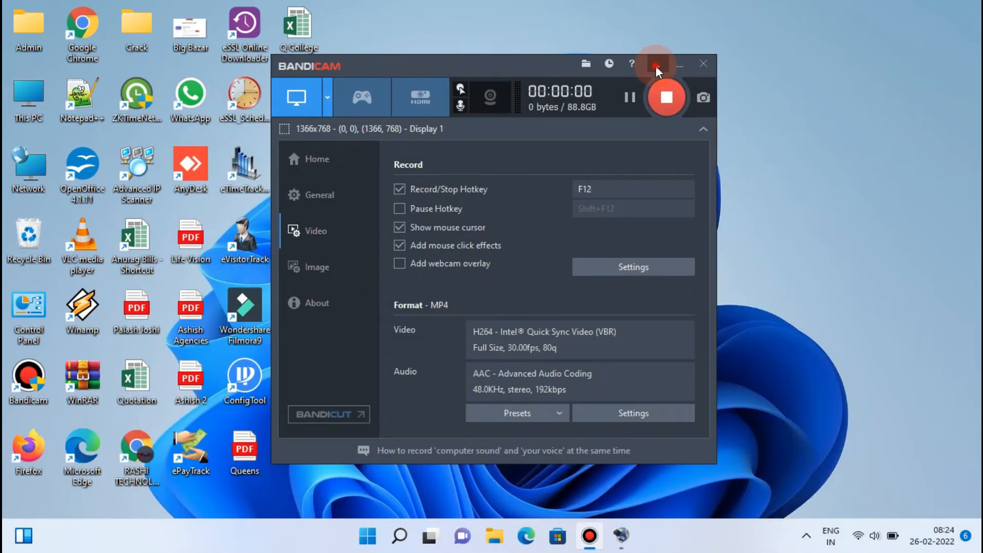
left_click(658, 64)
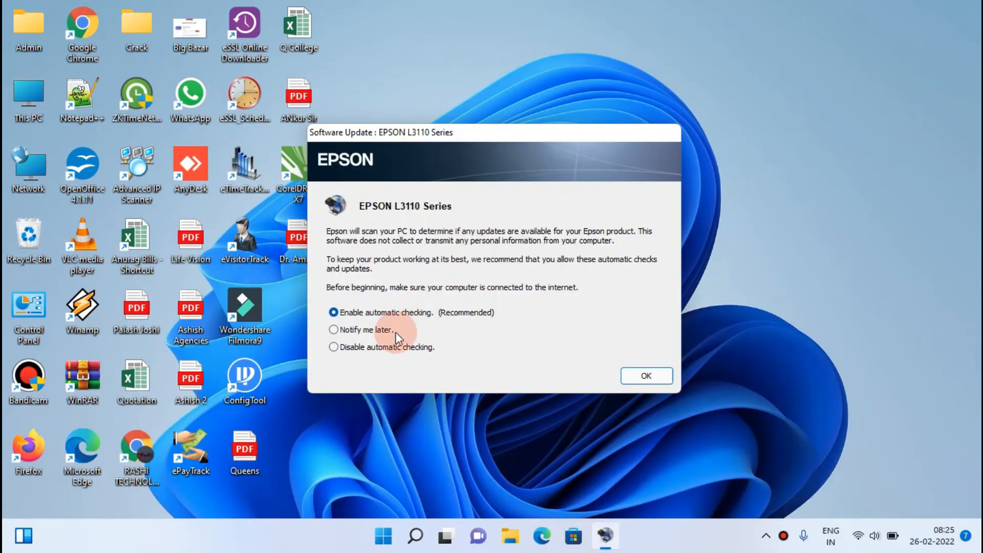
- Answer the EPSON L3110 Series software update dialog with Notify me later
left_click(367, 329)
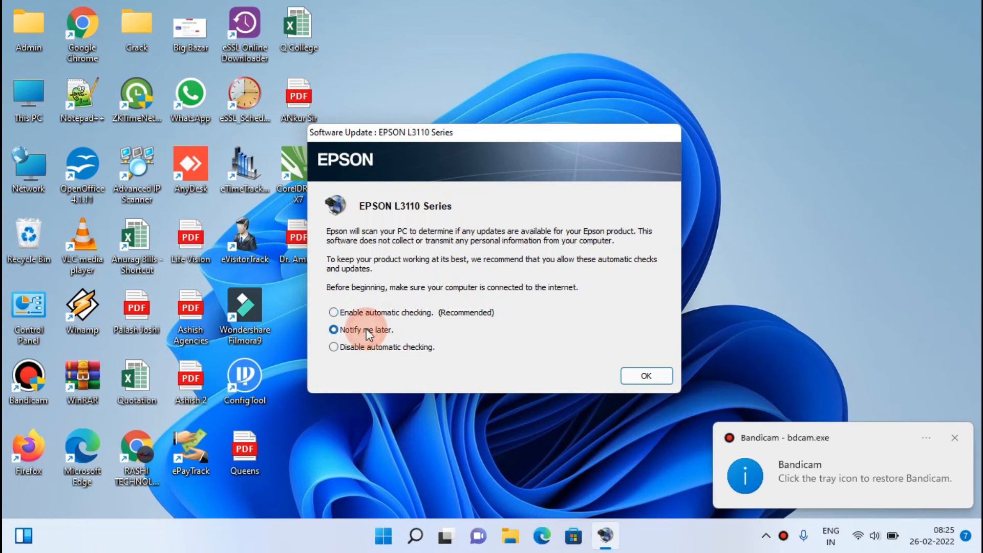
left_click(659, 374)
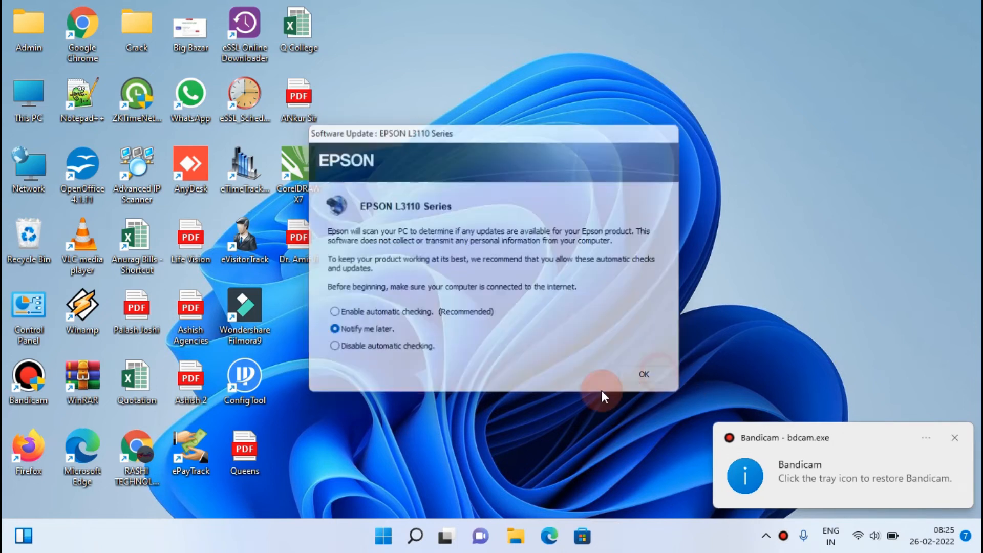
- Open the Network window maximized, and open the shared computer with the Run command \\server
double_click(38, 177)
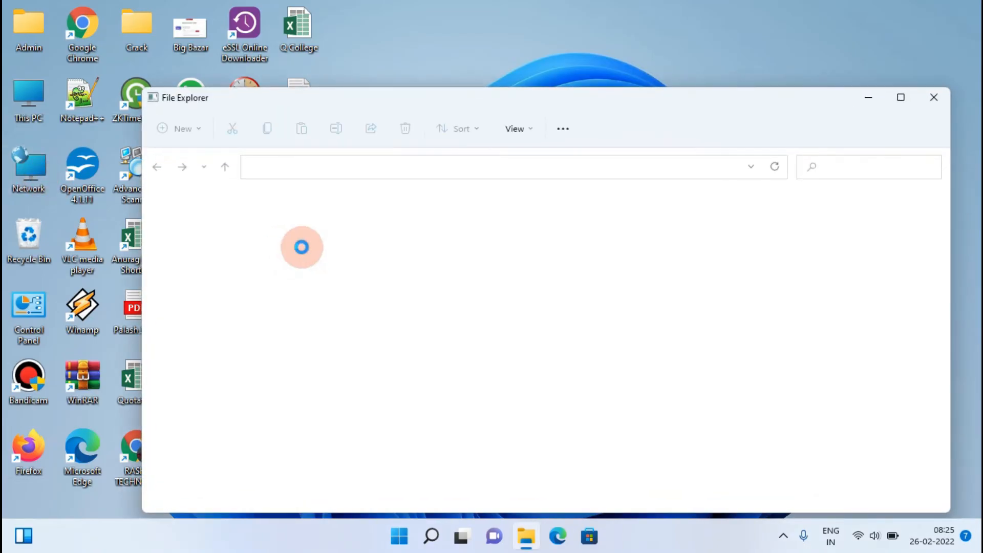
double_click(604, 97)
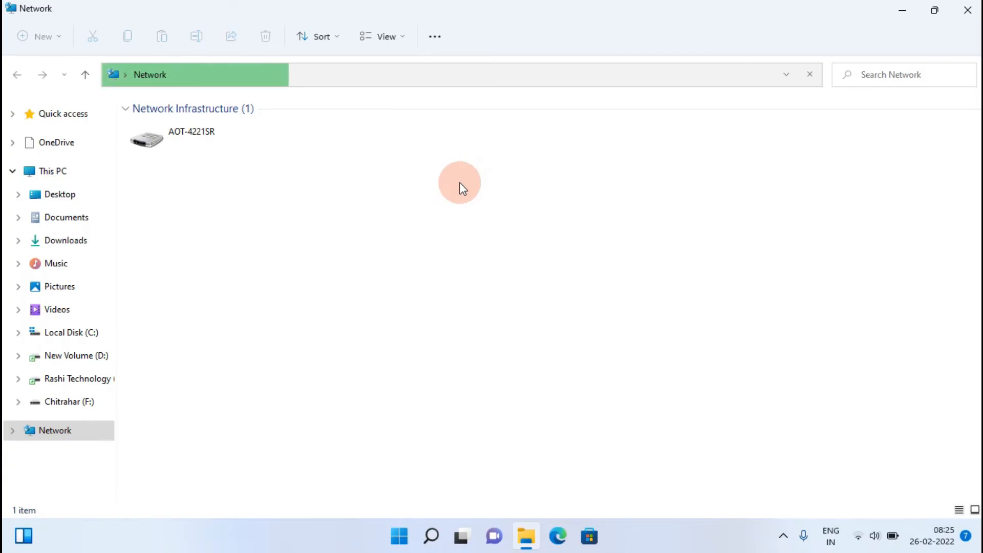
key("super+r")
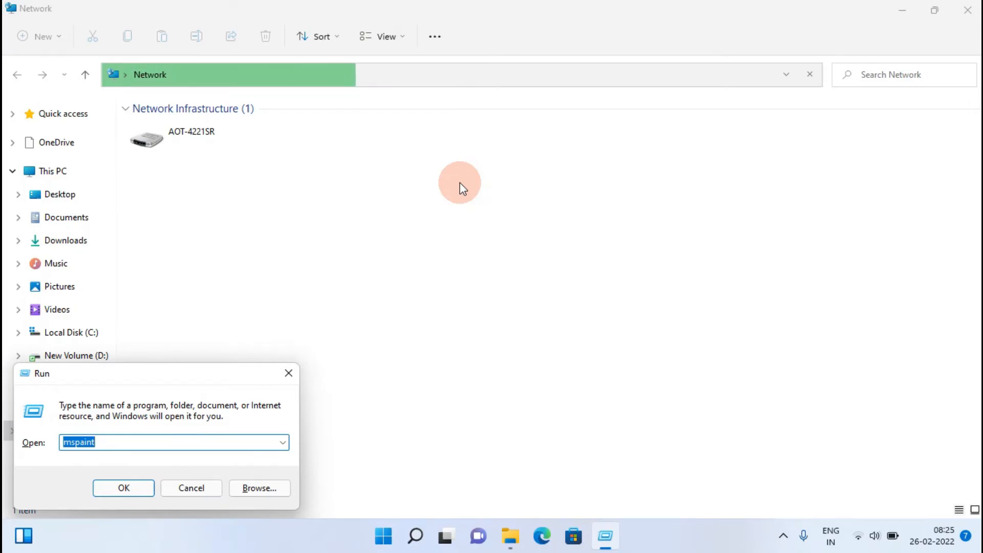
type("\\\\")
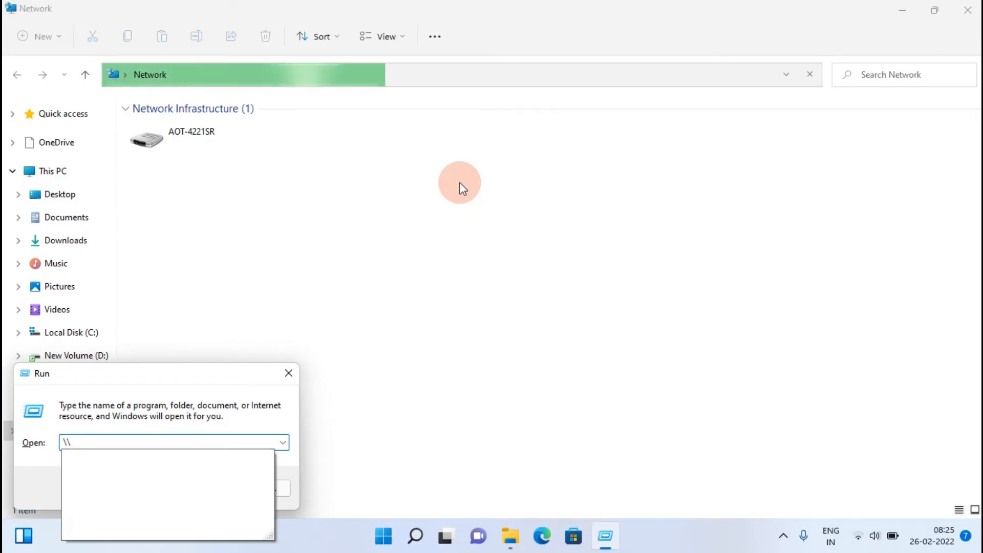
type("server")
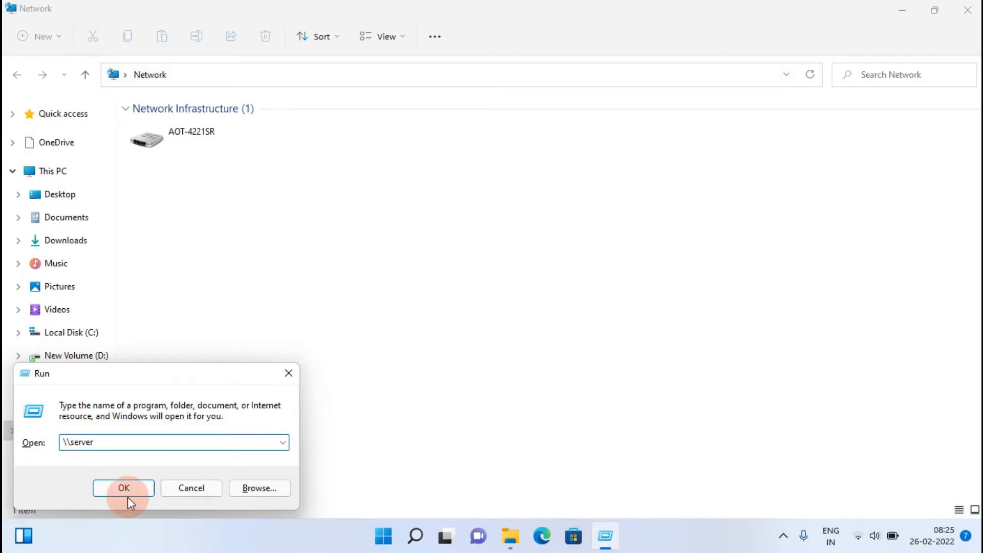
left_click(131, 484)
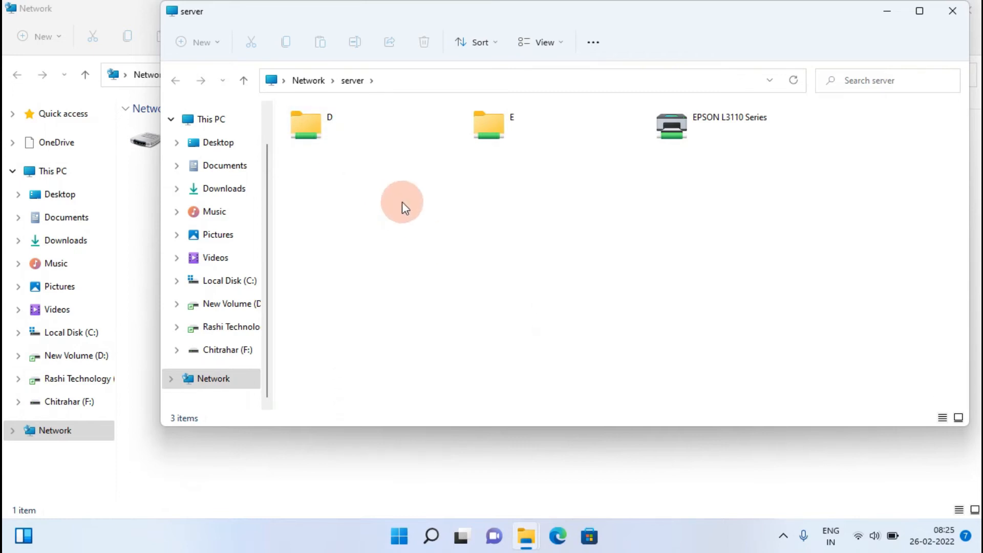
- Look over the computer's shared items: the D and E folders and the EPSON L3110 Series printer
left_click(322, 131)
left_click(511, 135)
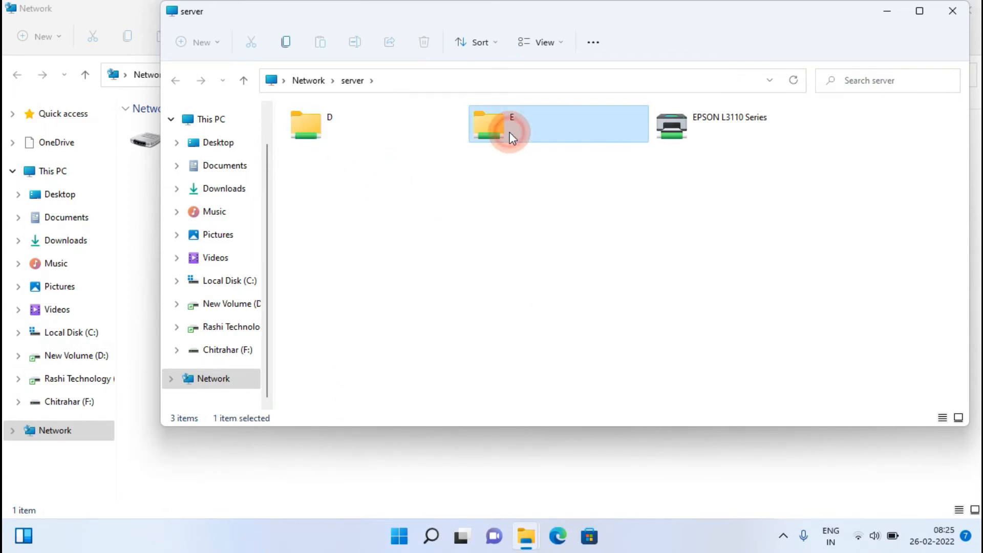
left_click(706, 125)
- Copy the network address \\server from the server window and minimize the Network window behind it
left_click(386, 80)
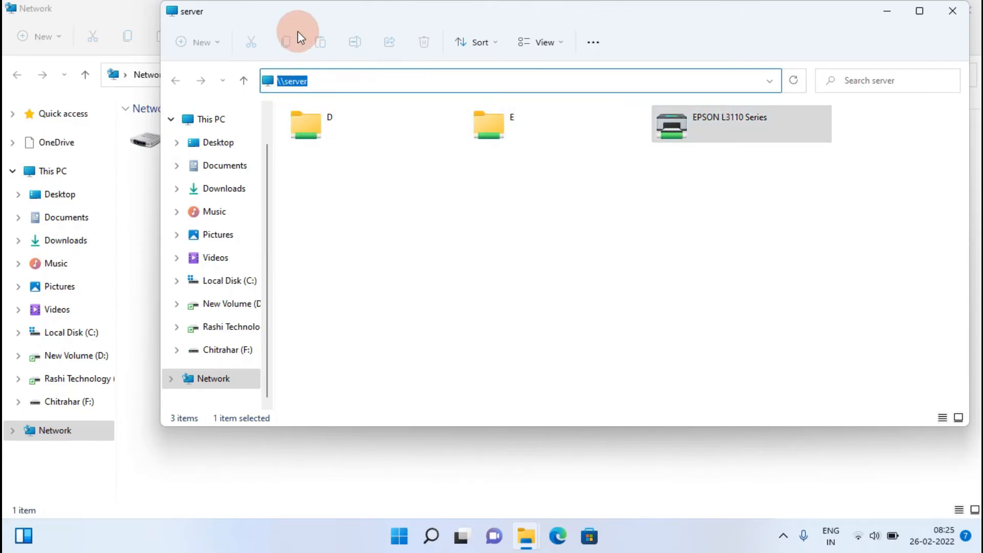
left_click_drag(295, 17, 420, 102)
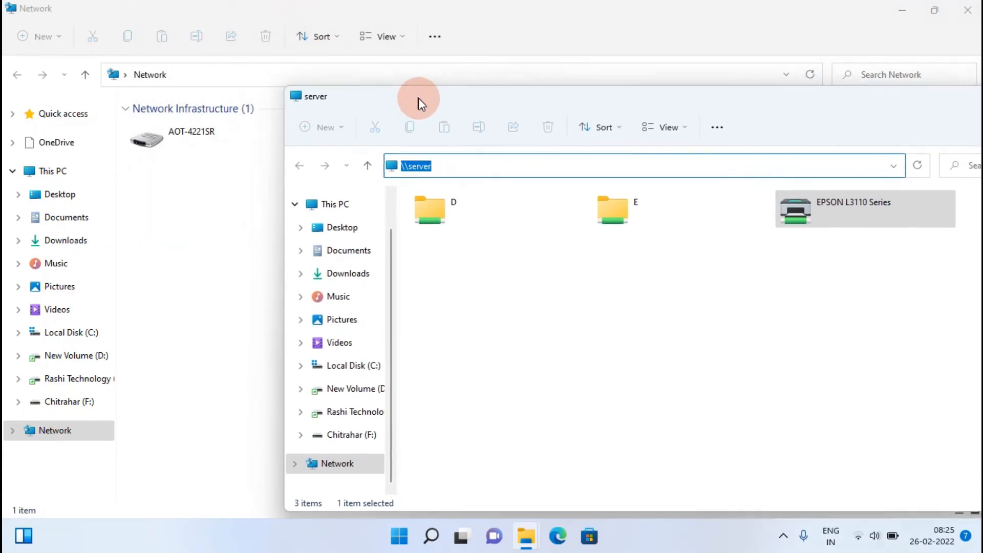
right_click(419, 170)
left_click(455, 219)
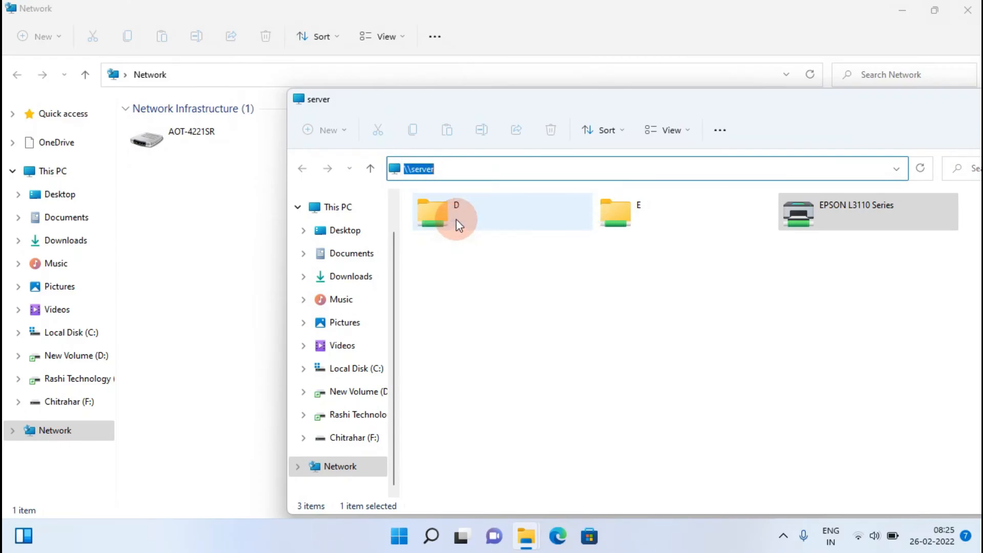
left_click(904, 8)
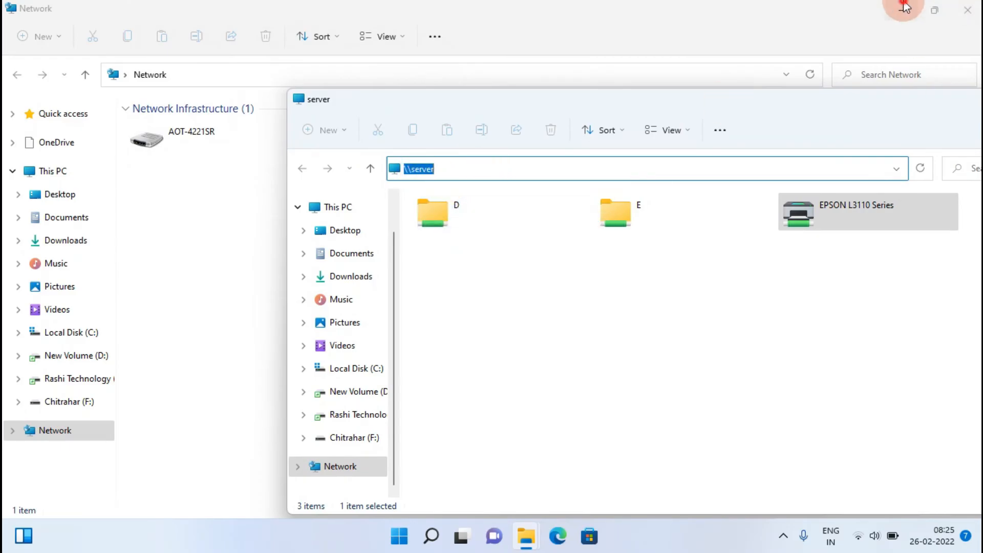
- Create a desktop shortcut named server that points to the location \\server
right_click(515, 88)
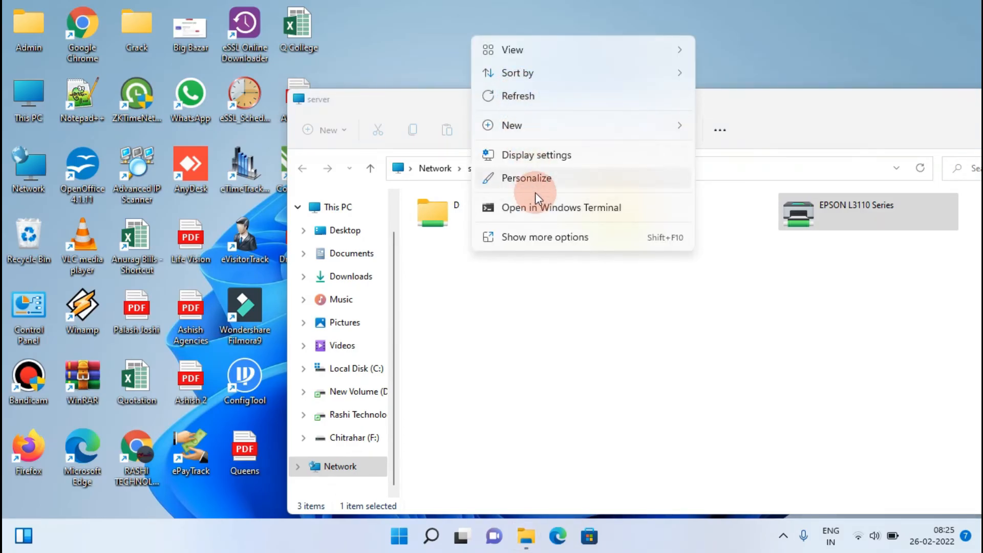
left_click(534, 237)
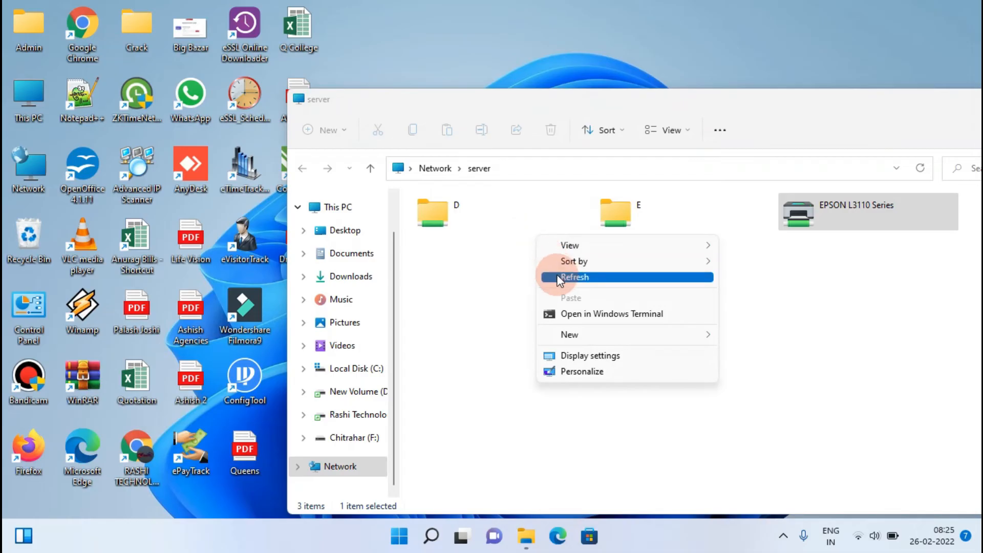
mouse_move(582, 340)
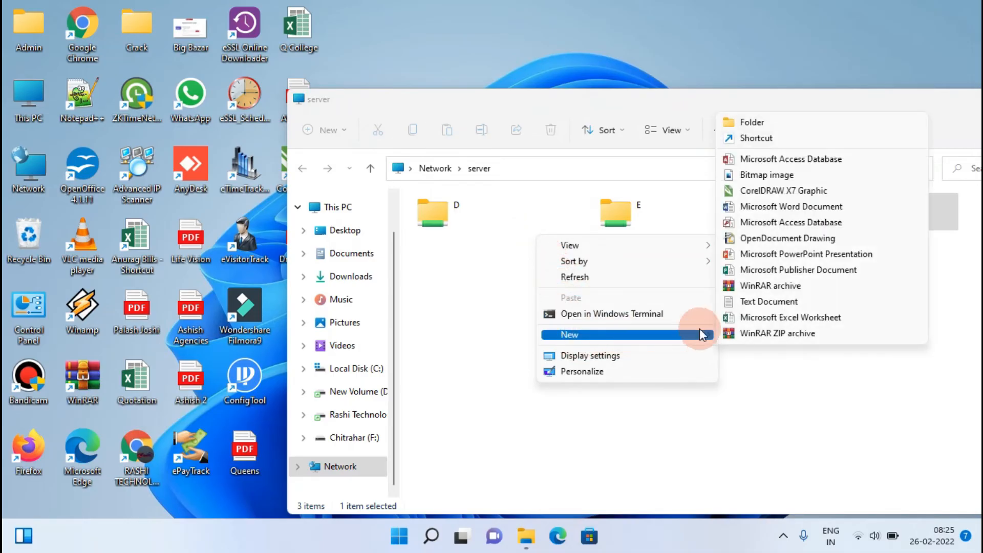
left_click(753, 138)
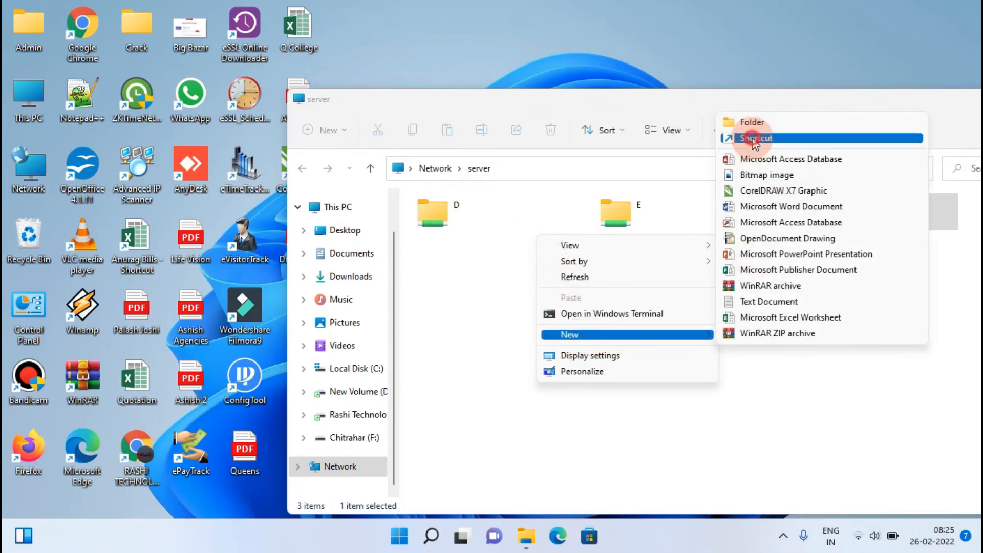
right_click(359, 255)
left_click(393, 315)
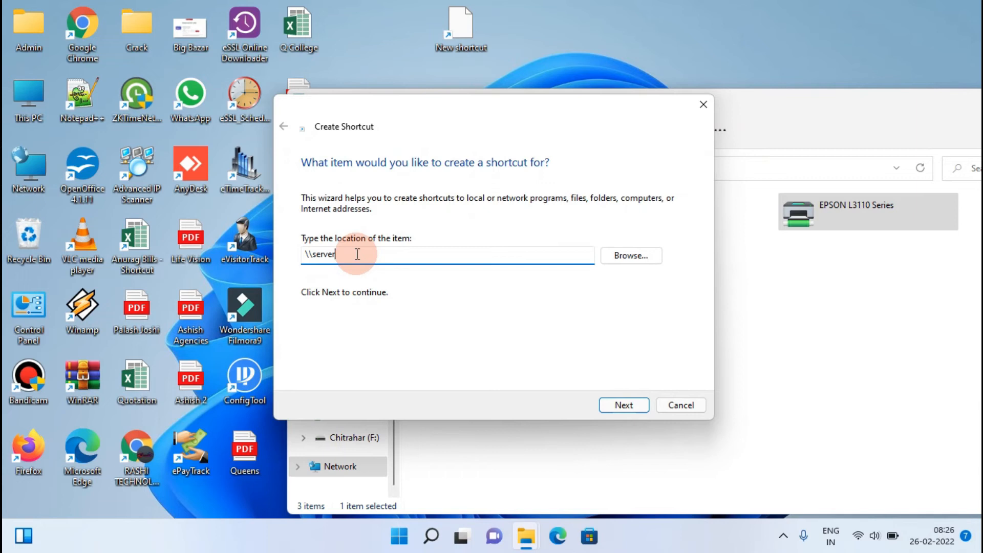
left_click(624, 405)
left_click(624, 405)
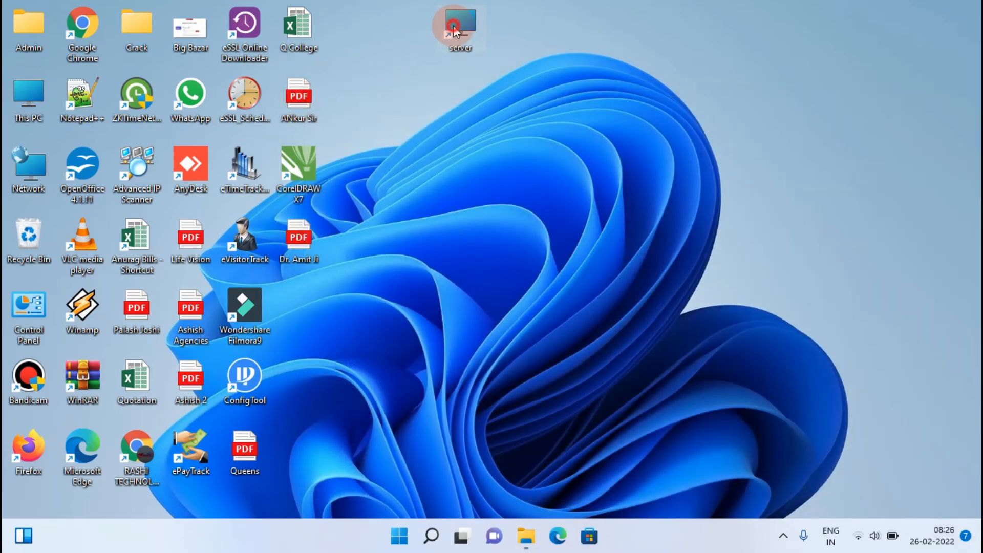
- Test the server desktop shortcut by opening the shared D folder, and return to the list of shares
double_click(454, 31)
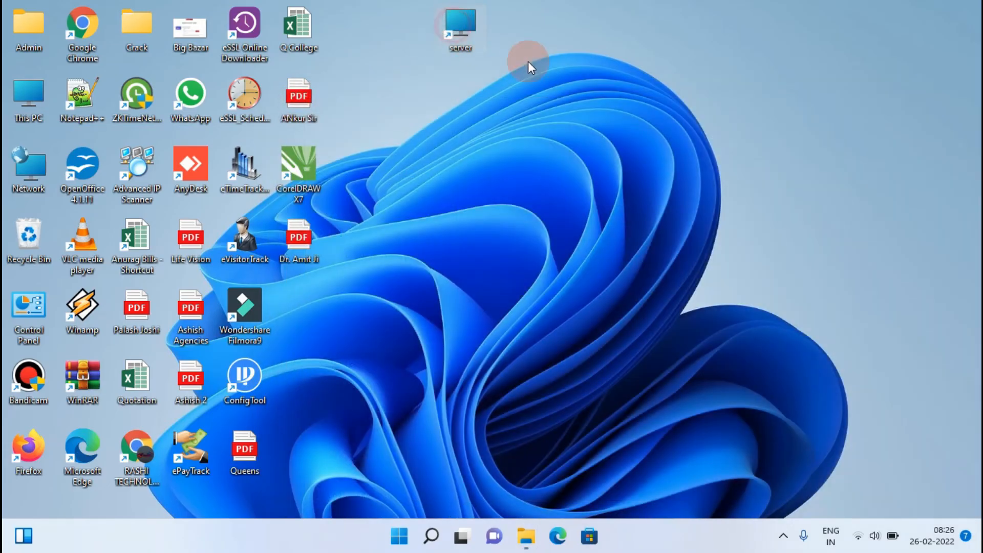
left_click(334, 224)
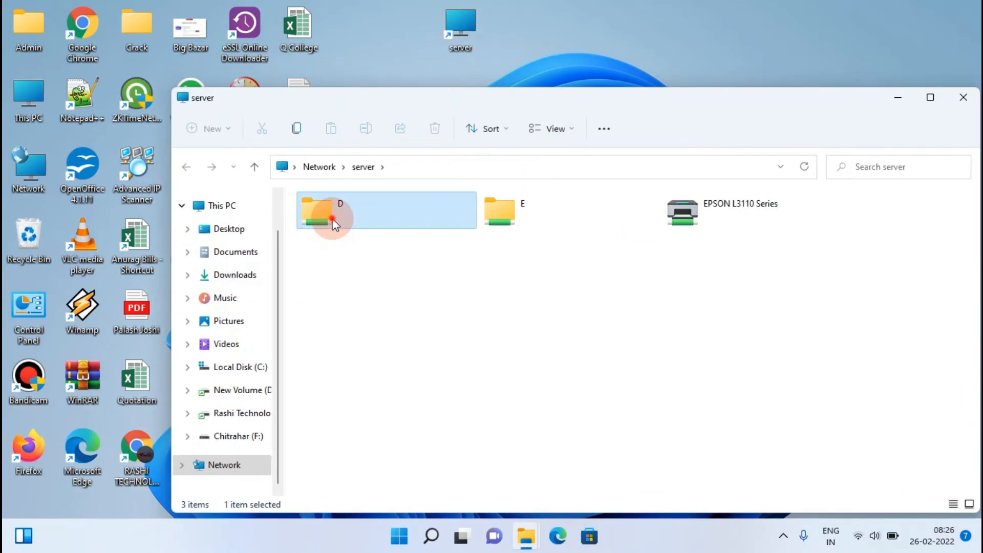
double_click(334, 224)
left_click(186, 165)
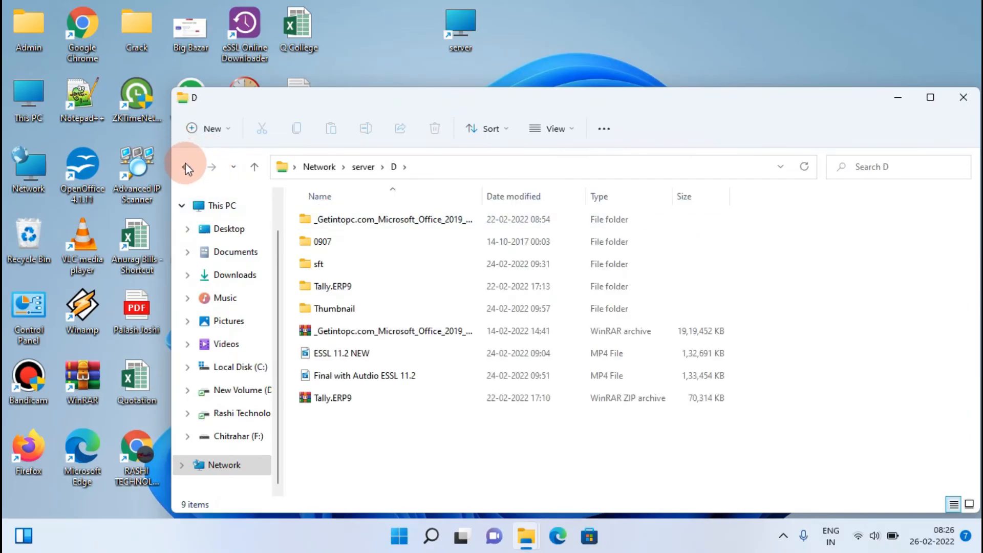
- Check the print queue of the shared EPSON L3110 Series printer, and close both the queue and the server window
left_click(495, 207)
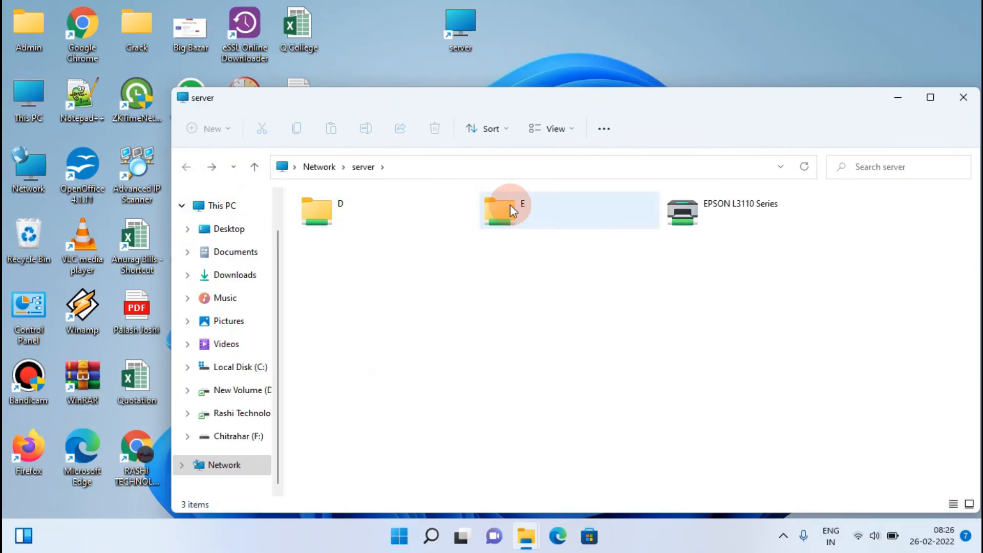
double_click(699, 207)
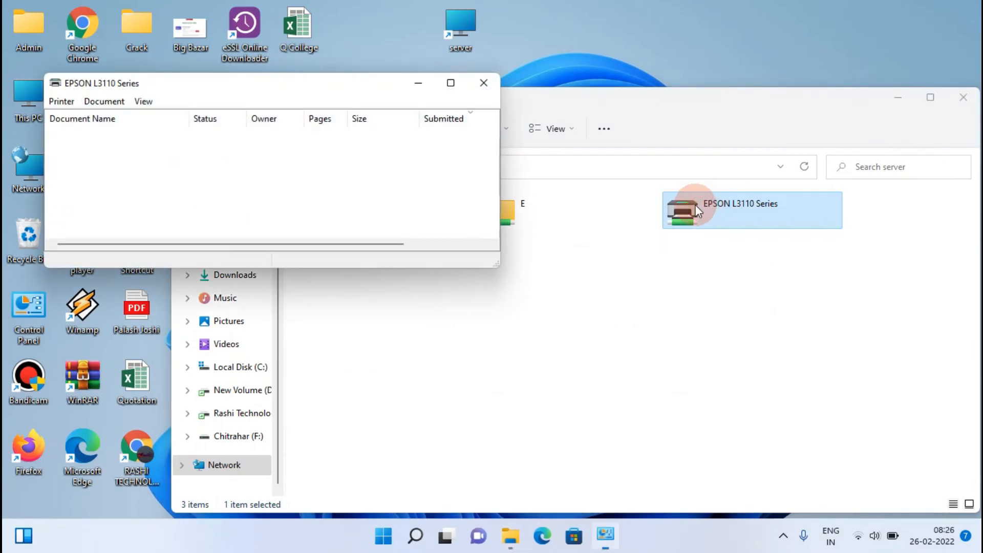
left_click(481, 83)
left_click_drag(570, 105, 386, 105)
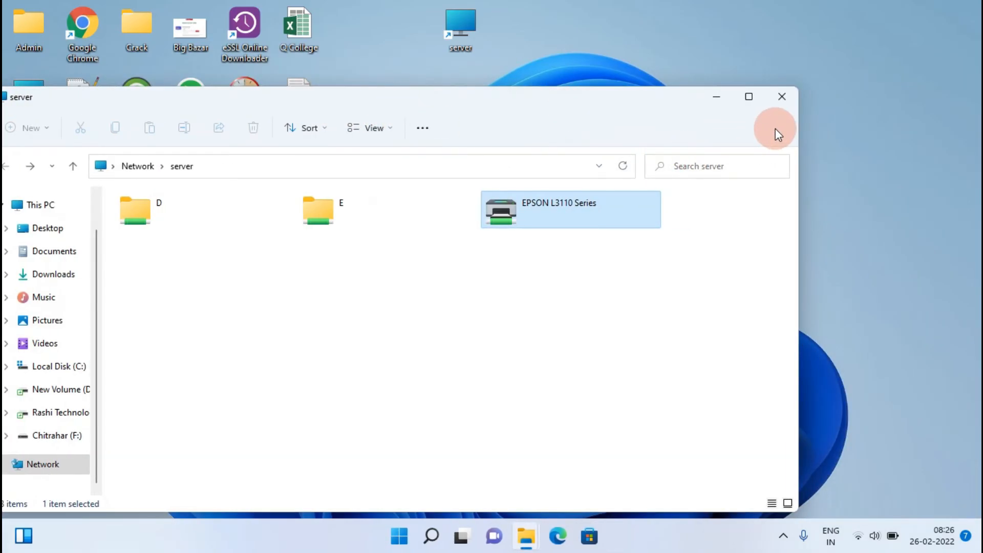
left_click(779, 99)
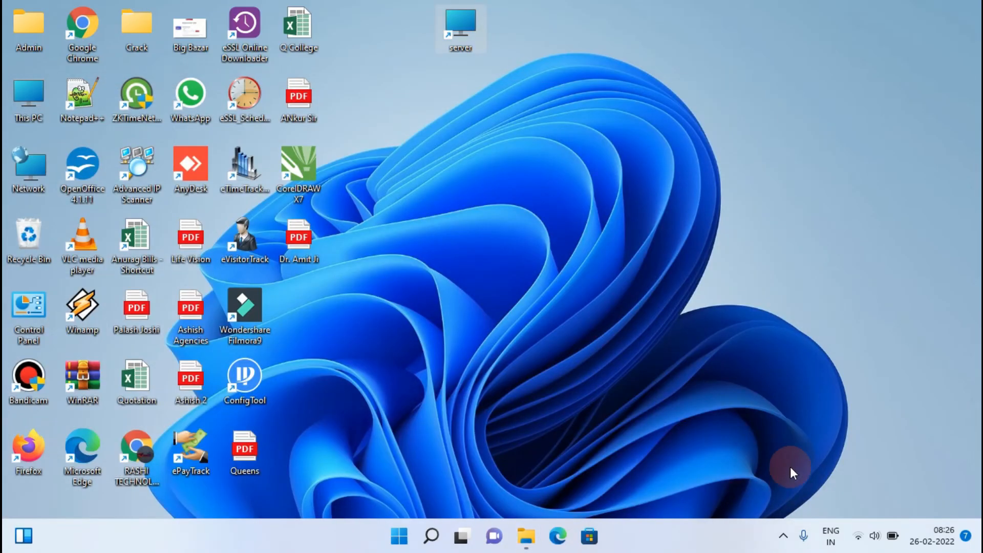
left_click(783, 536)
left_click(793, 479)
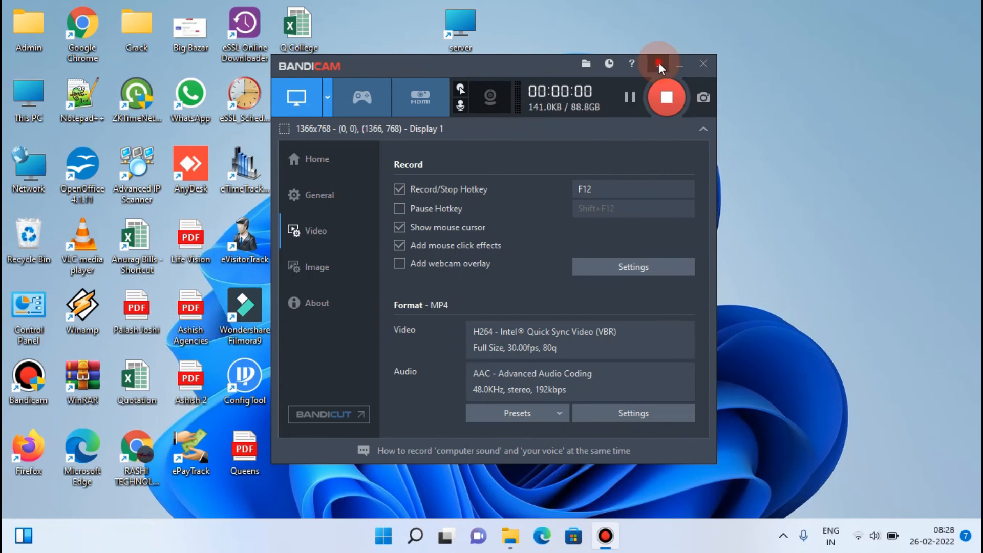
left_click(659, 65)
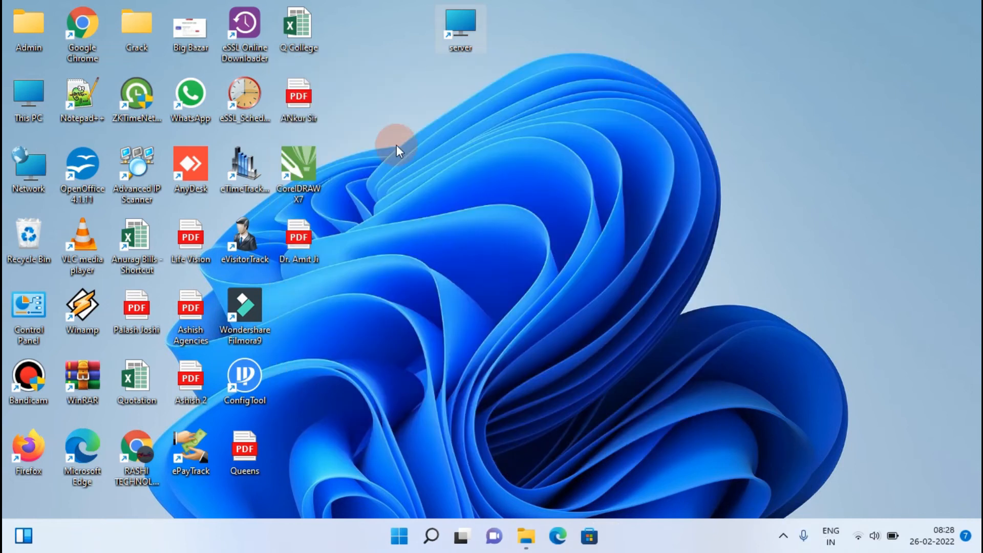
- Open AnyDesk and connect to the other Windows 11 computer by entering its remote address
left_click(192, 174)
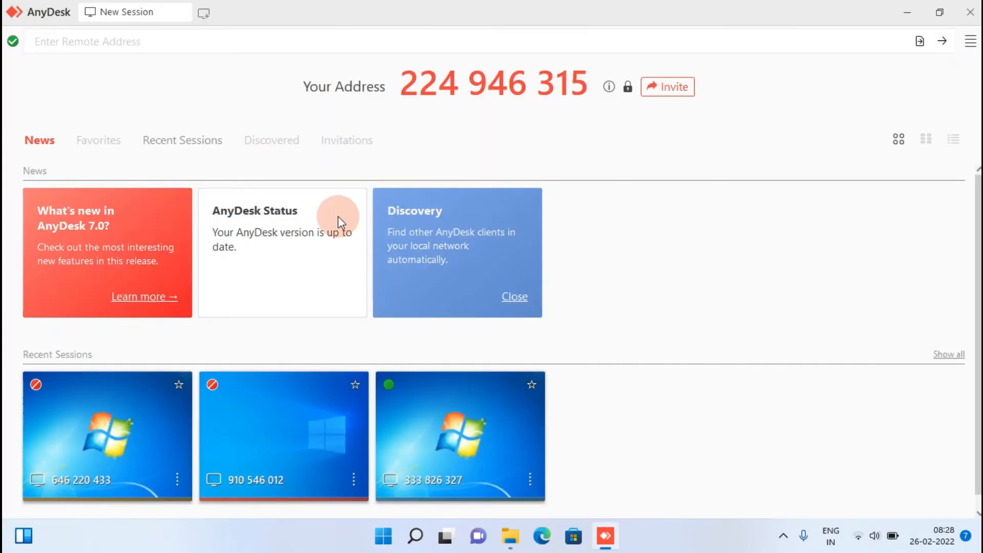
left_click(182, 43)
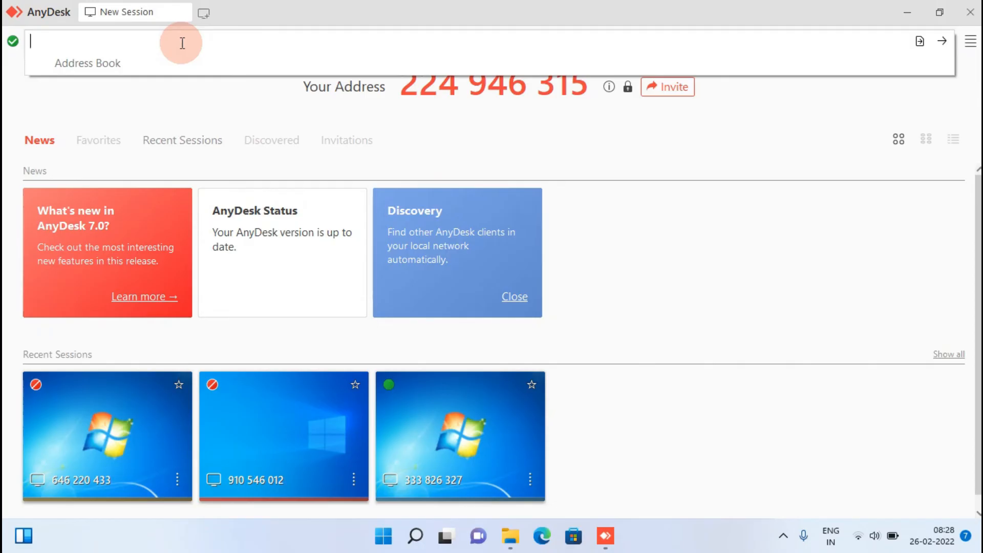
type("653119")
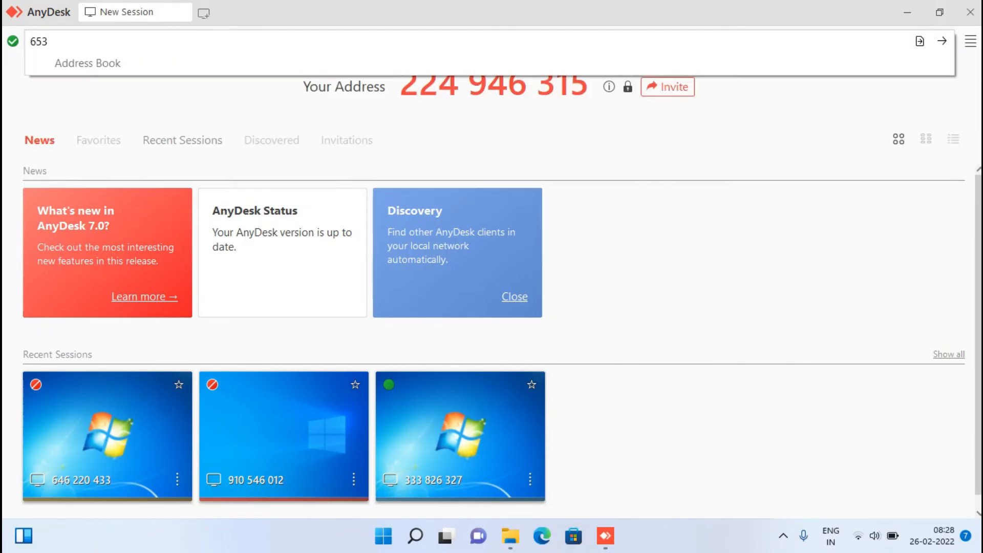
type("892")
key("Return")
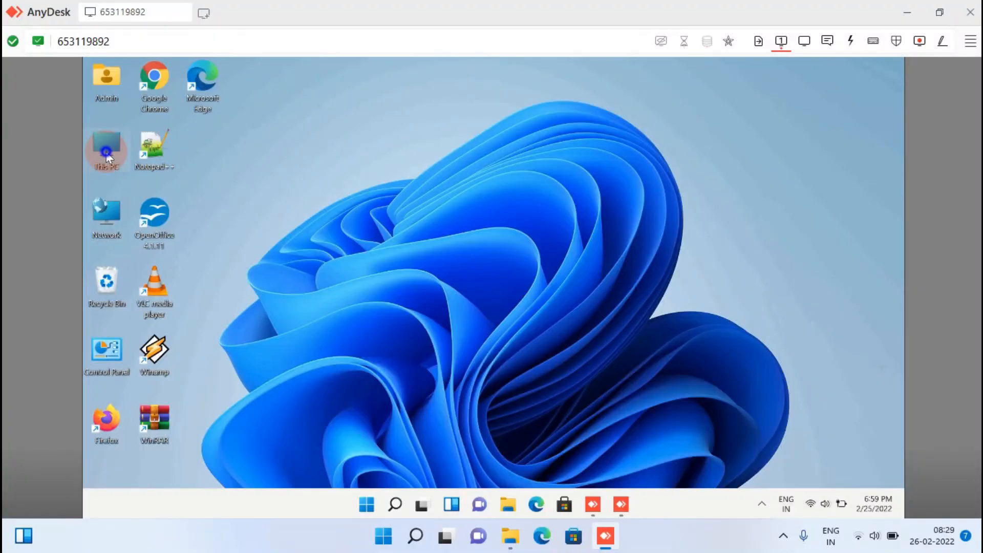
- View the remote computer's device name and specifications in its This PC properties, and close the Settings window
right_click(106, 152)
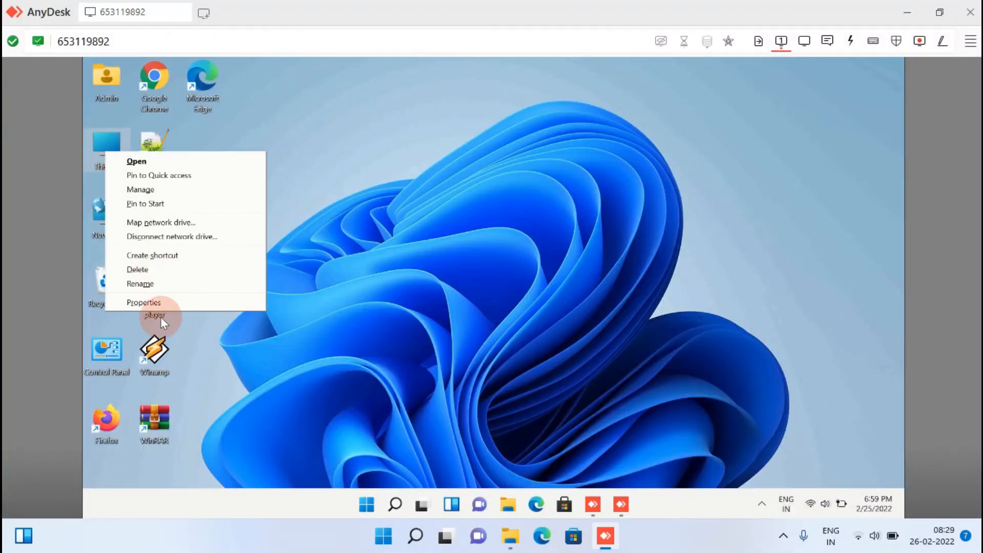
left_click(148, 303)
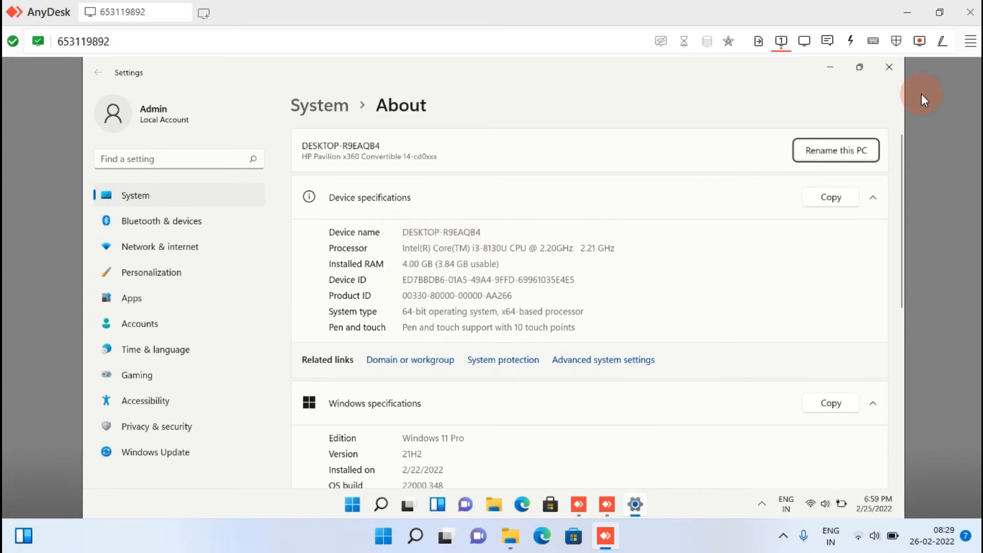
left_click(891, 67)
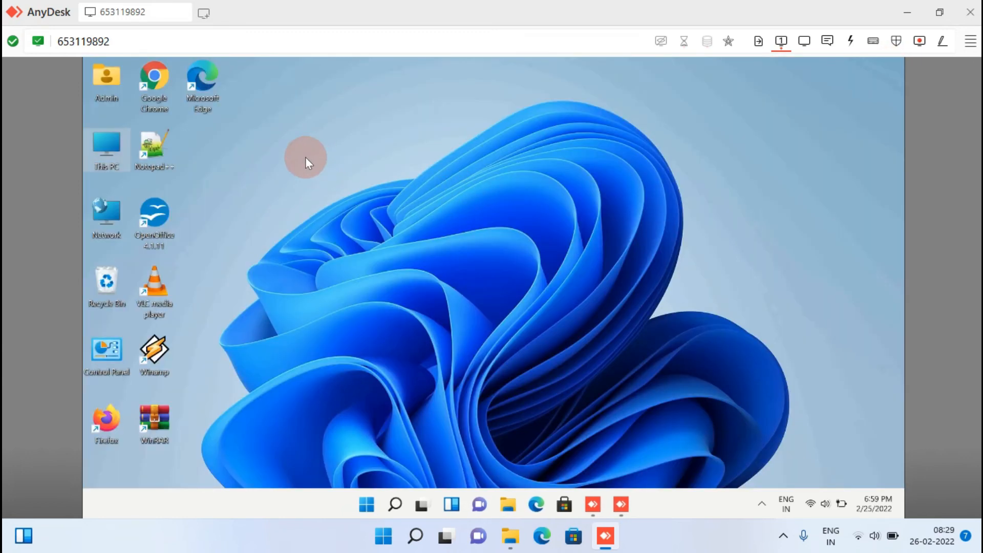
- Open Network on the remote computer and turn on network discovery and file sharing for all public networks
double_click(119, 224)
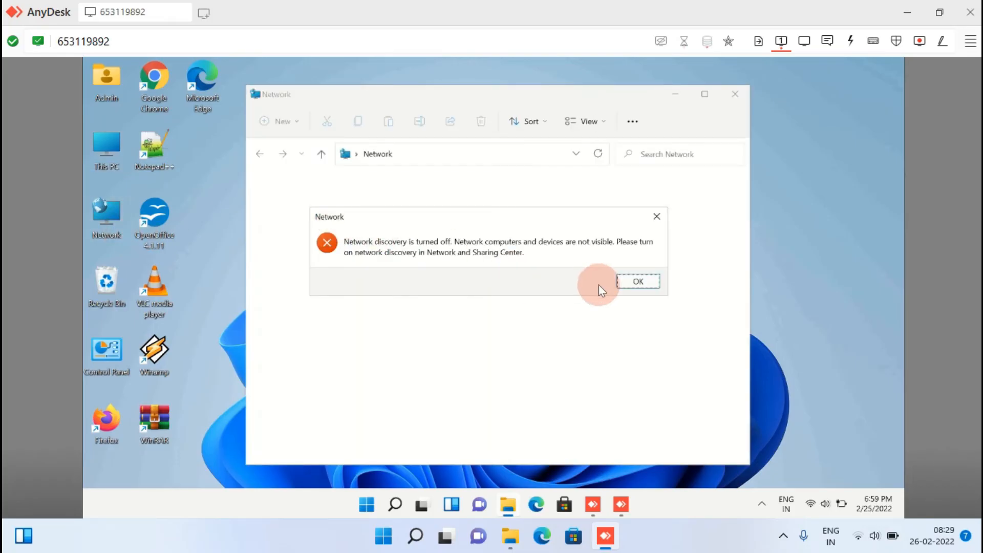
left_click(631, 285)
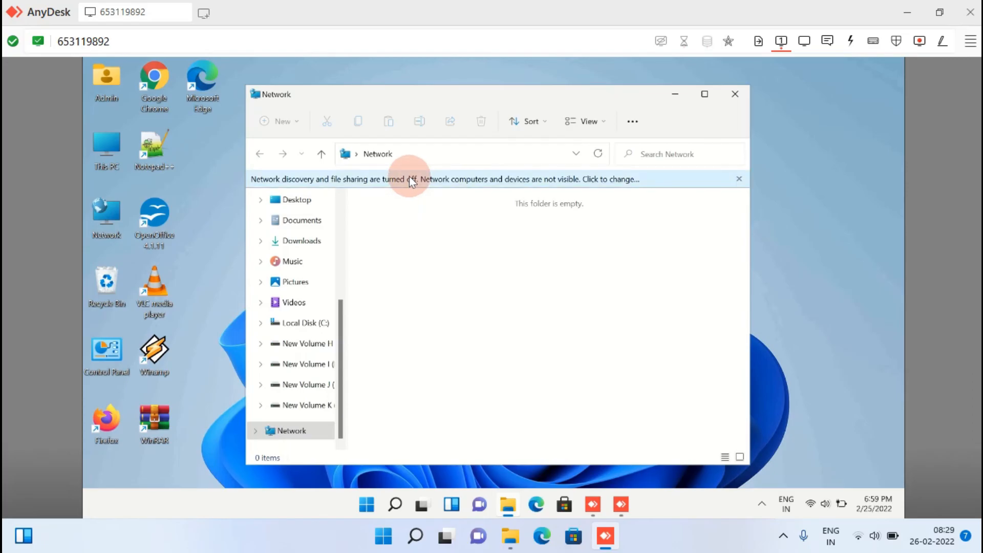
left_click(412, 179)
left_click(442, 190)
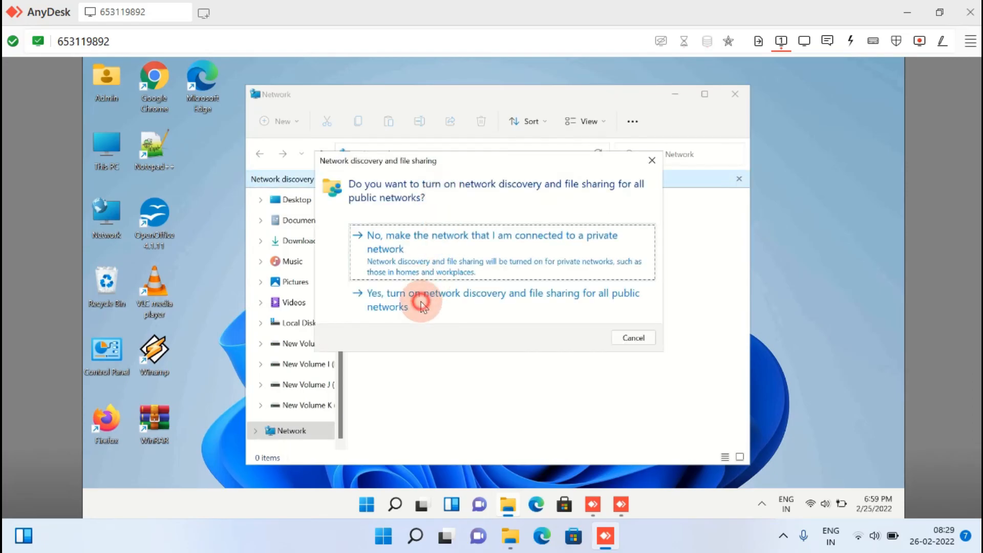
left_click(421, 304)
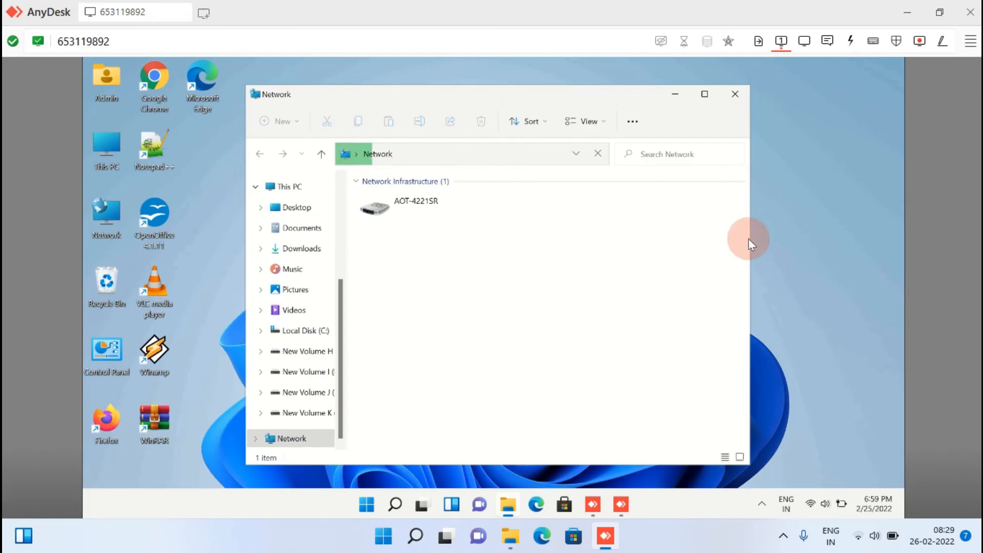
- Create a shortcut named server on the remote computer's desktop that points to the location \\server
right_click(784, 175)
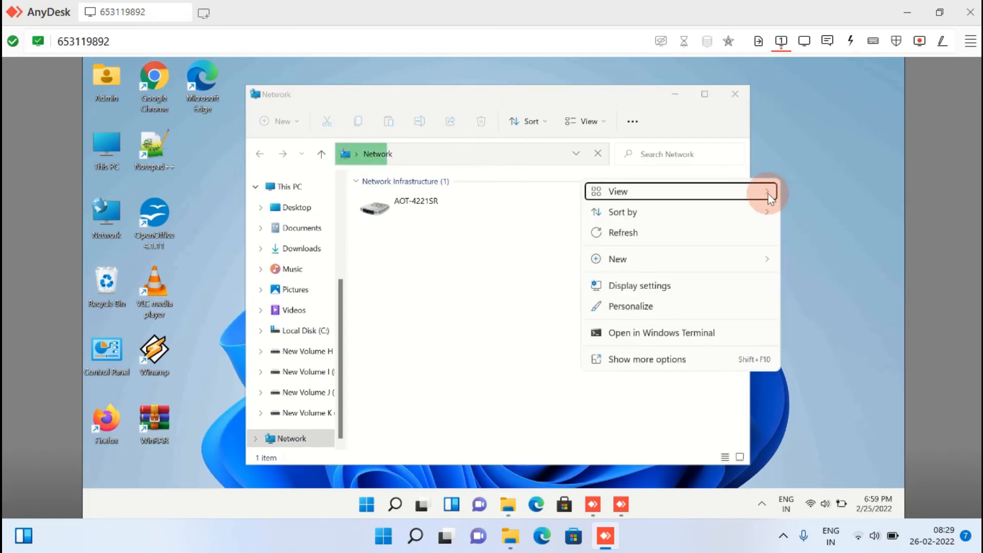
left_click(640, 364)
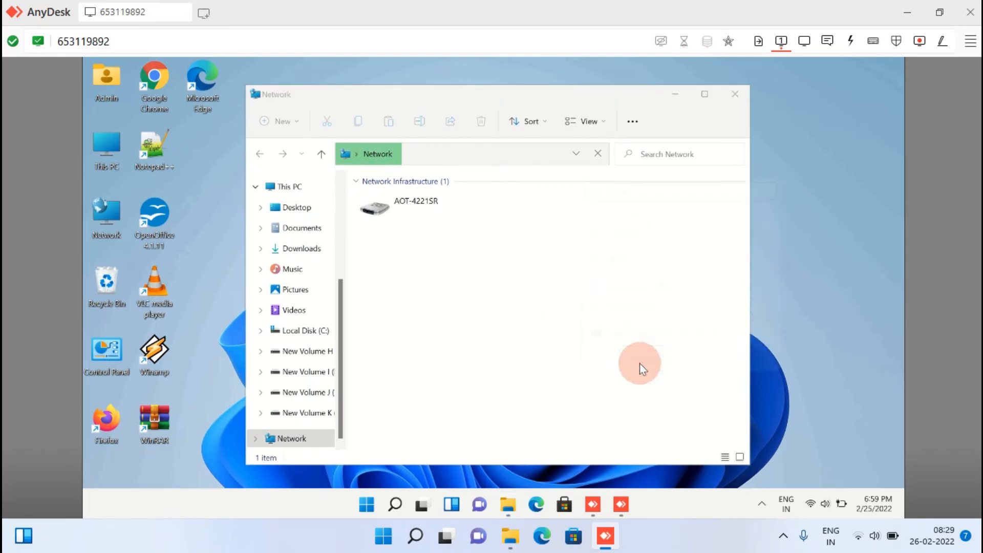
left_click(680, 324)
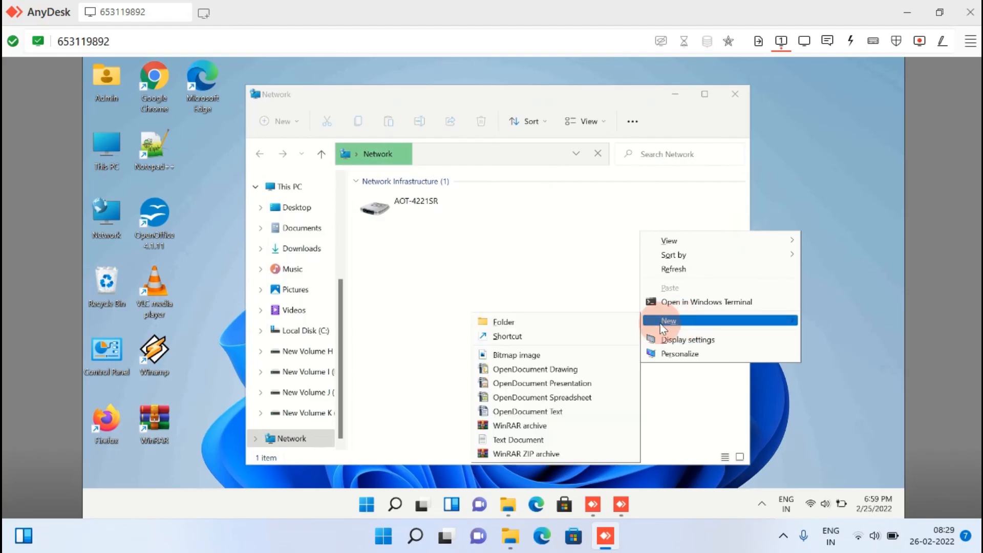
left_click(535, 337)
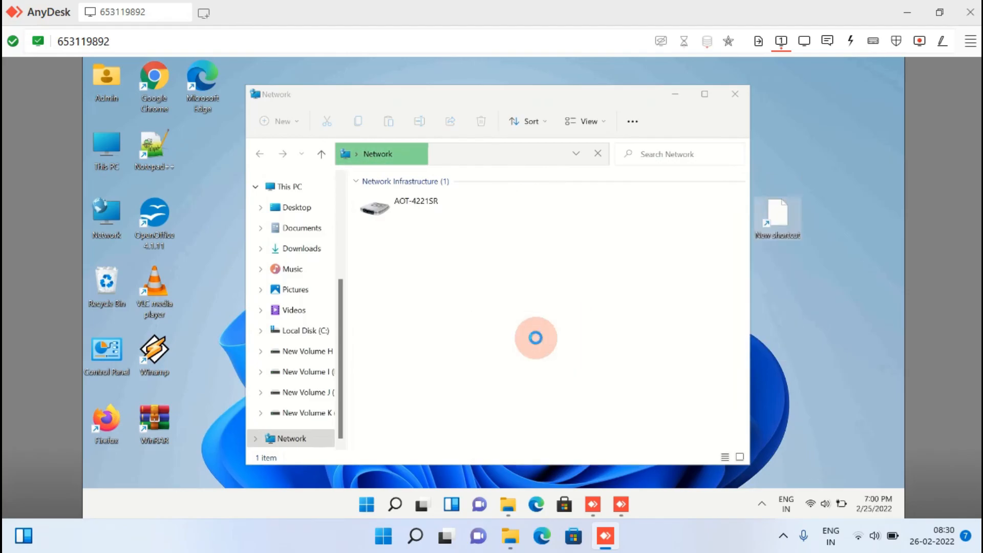
type("\\")
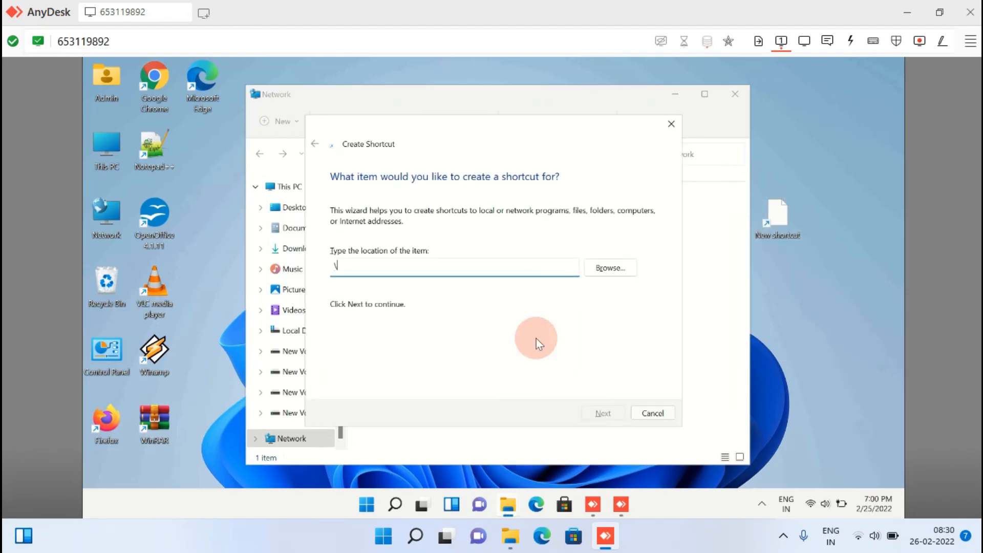
type("\\ser")
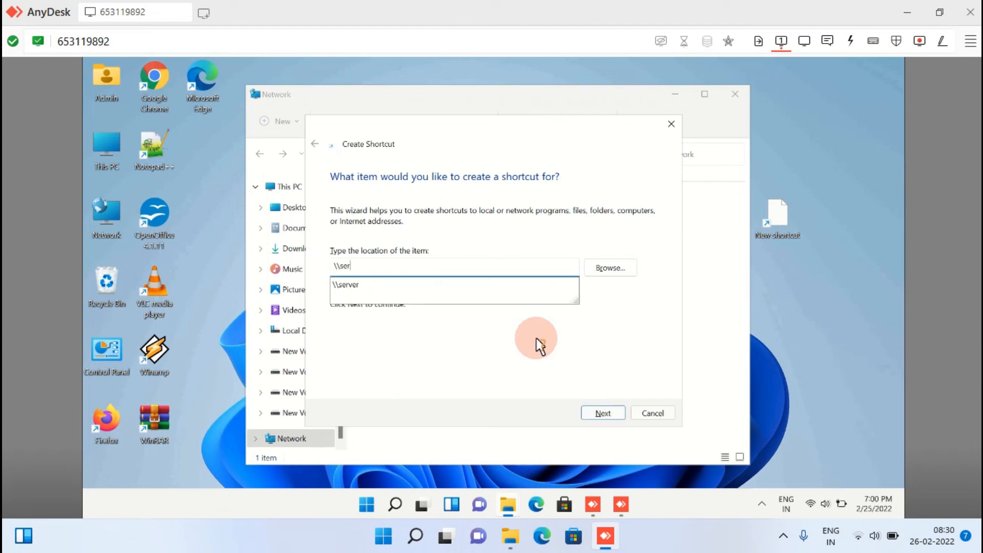
type("ver")
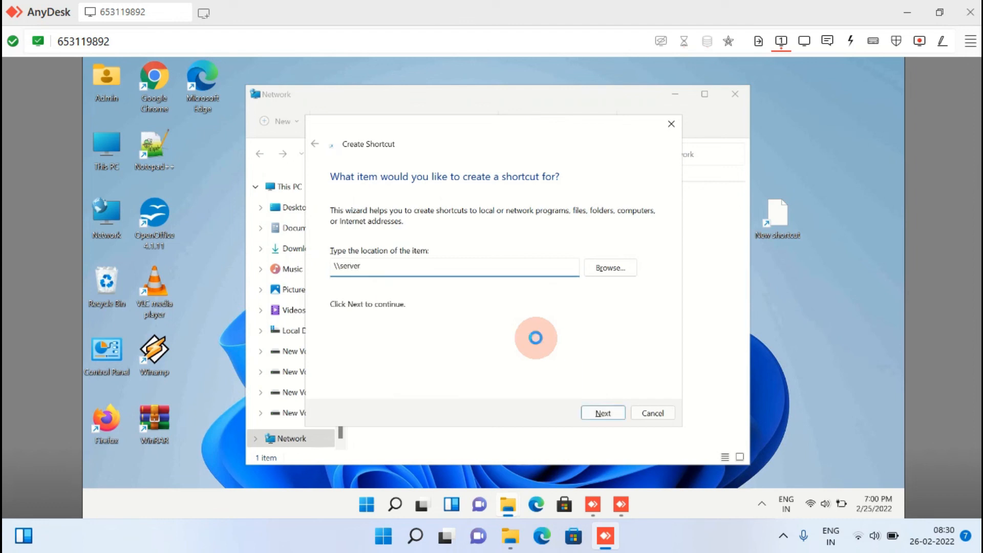
key("Return")
left_click(592, 414)
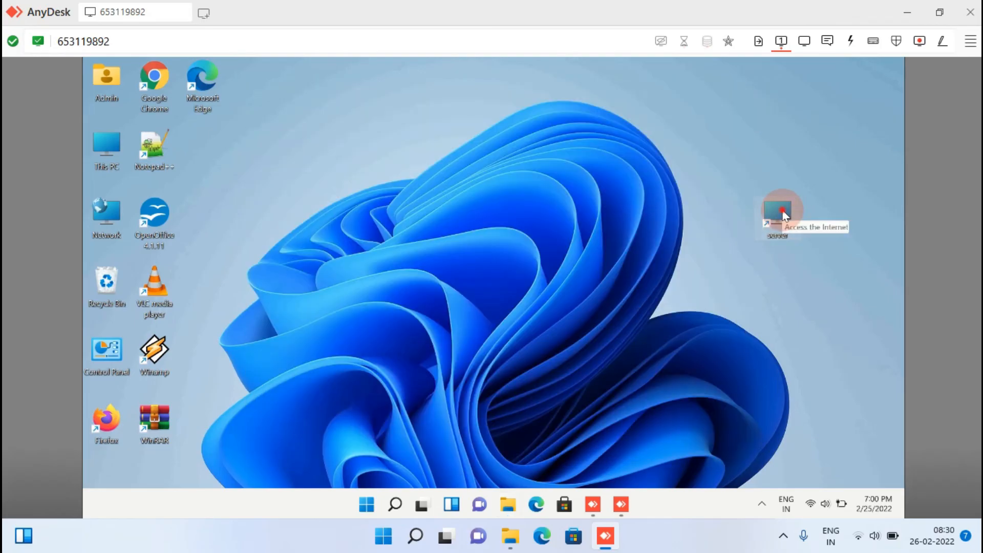
- Open the server shortcut on the remote desktop and check the shared D and E folders in the list
double_click(782, 212)
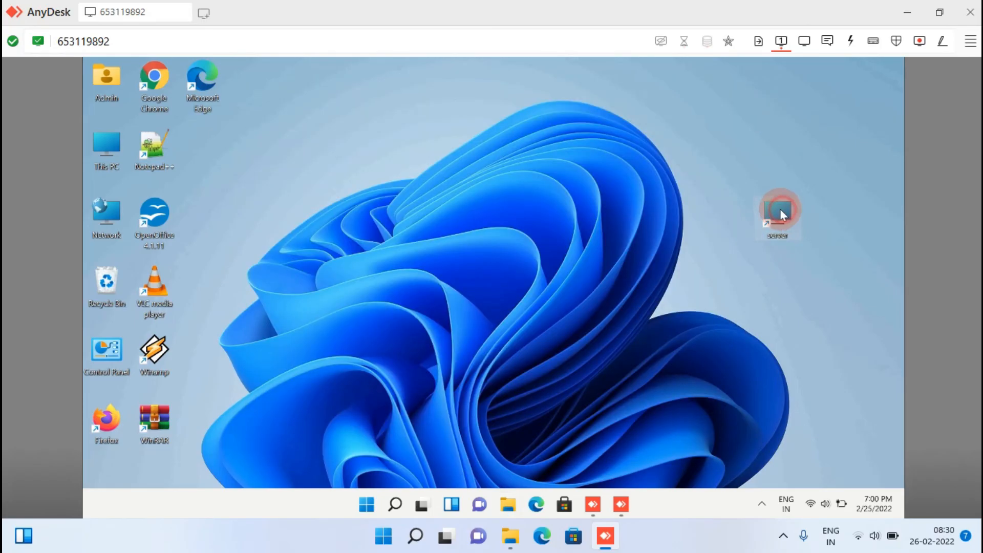
left_click(391, 195)
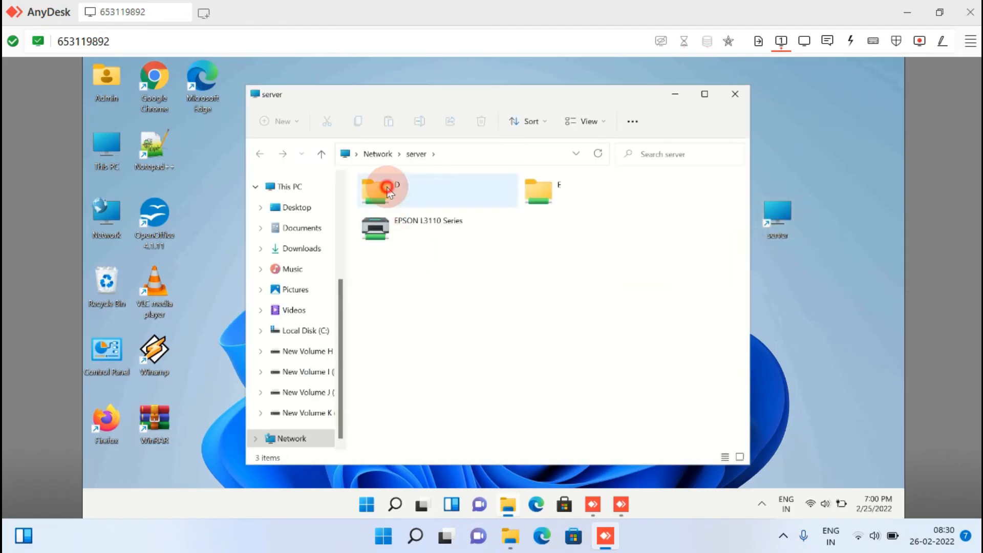
left_click(538, 194)
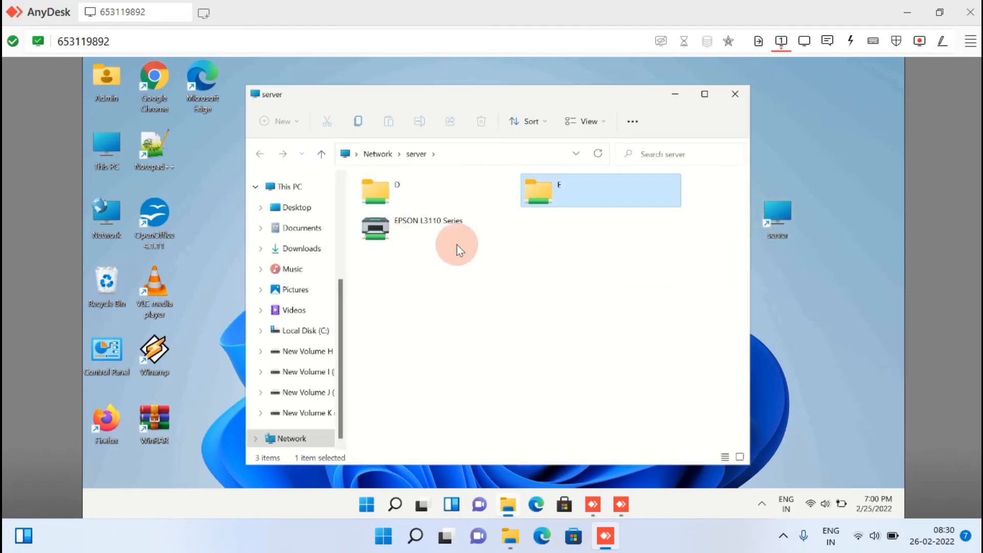
- Try to connect to the shared EPSON L3110 Series printer, read the error details, and dismiss the message
double_click(431, 228)
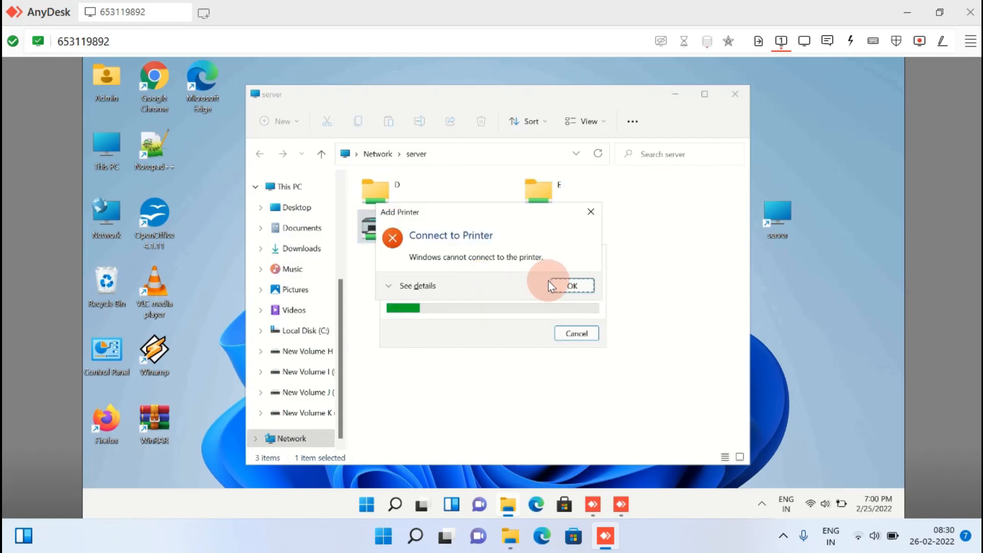
left_click(572, 285)
left_click(388, 286)
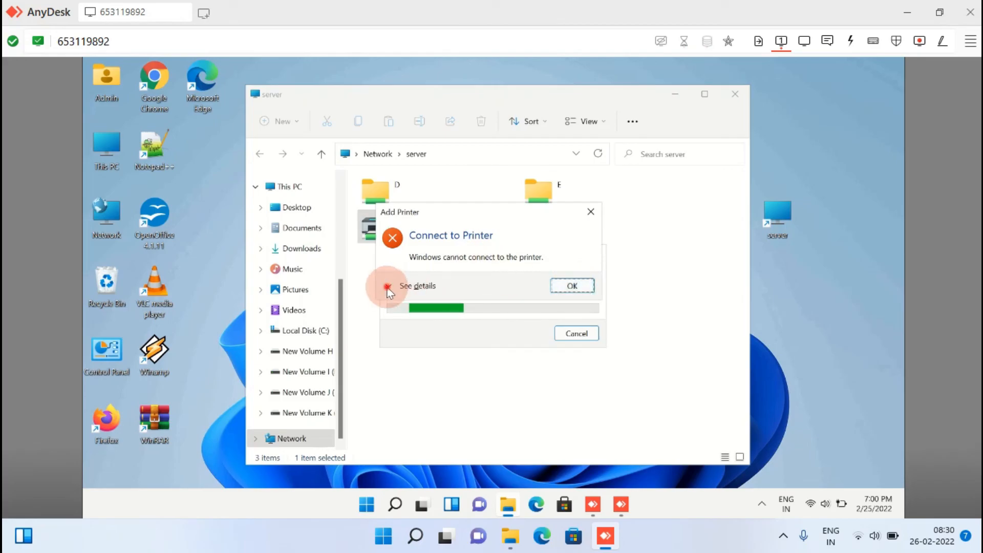
left_click_drag(472, 210, 475, 121)
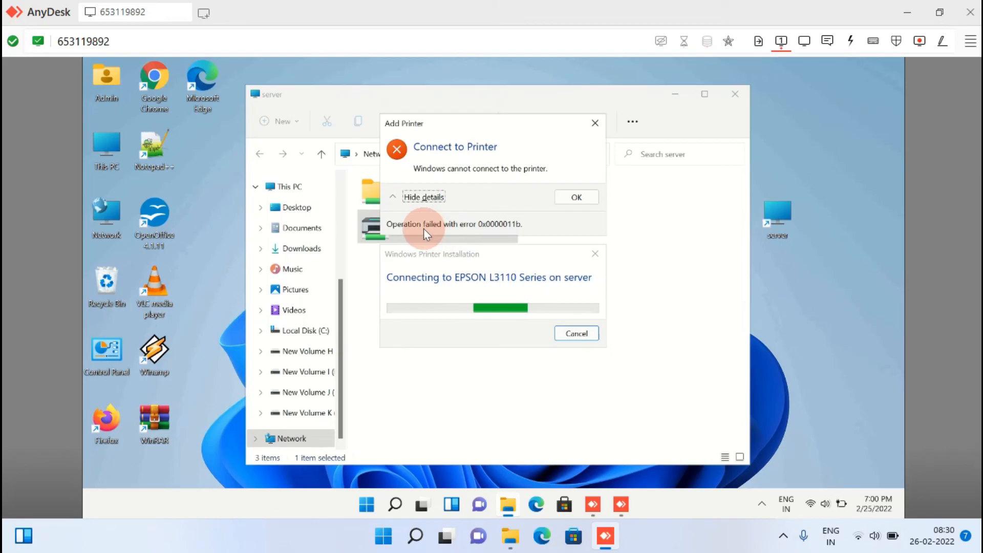
left_click(579, 197)
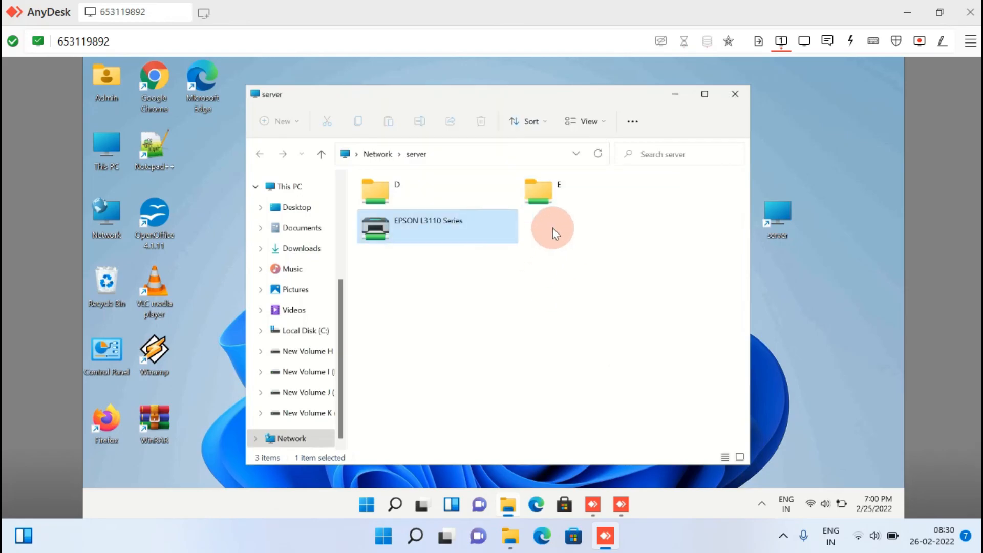
- Test access to the shared E and D folders from the remote computer, returning to the list of shares after each
double_click(553, 199)
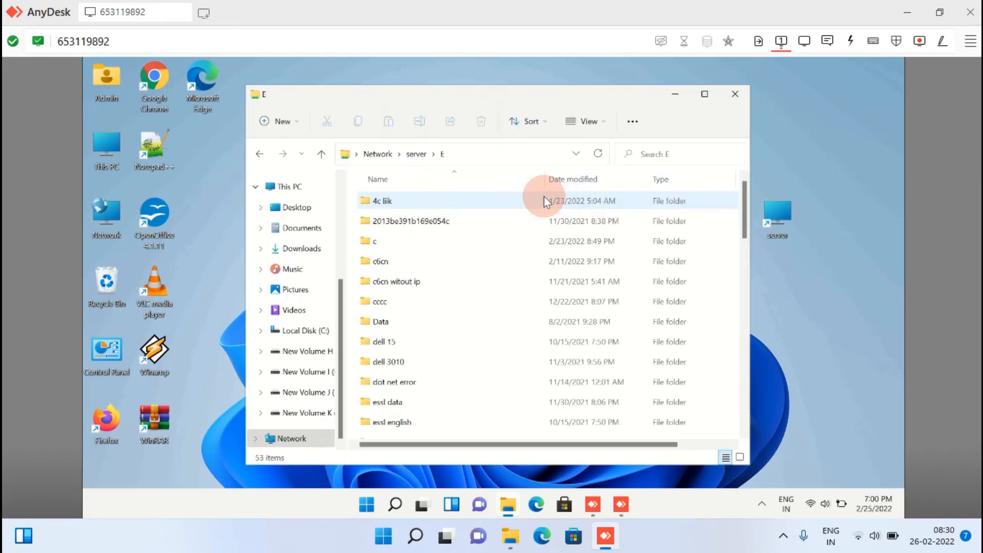
left_click(260, 154)
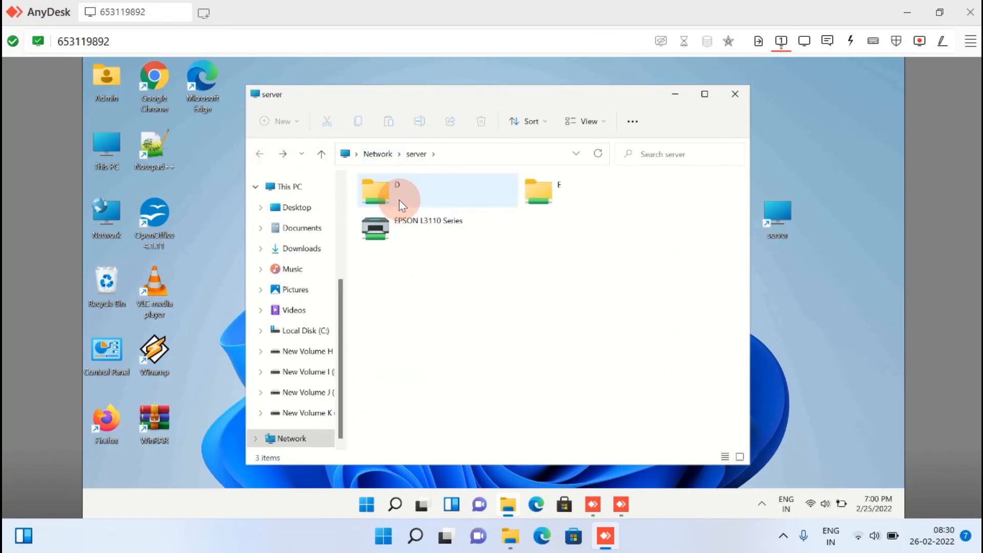
double_click(400, 197)
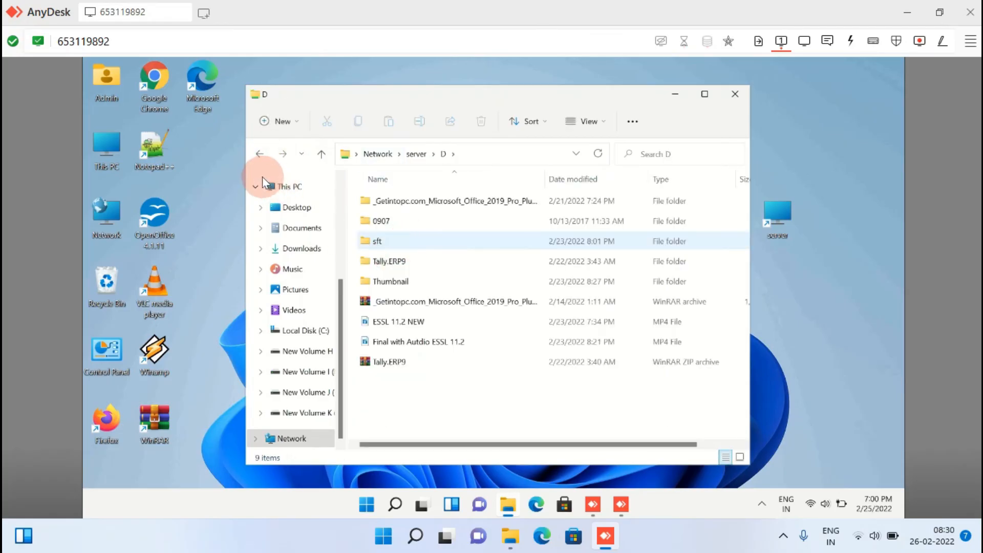
left_click(265, 154)
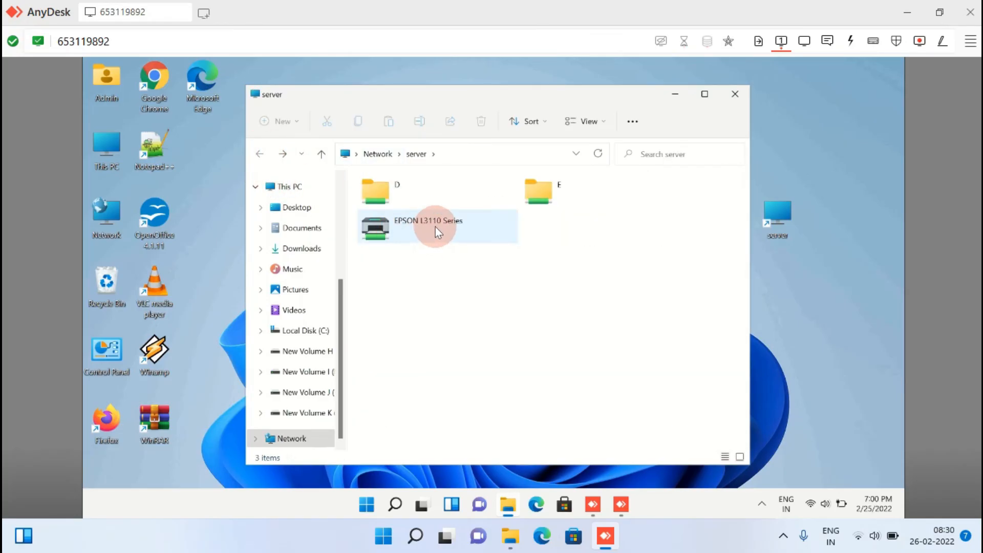
- Retry the connection to the EPSON L3110 Series printer, expand the error details, and close the Add Printer message
double_click(435, 226)
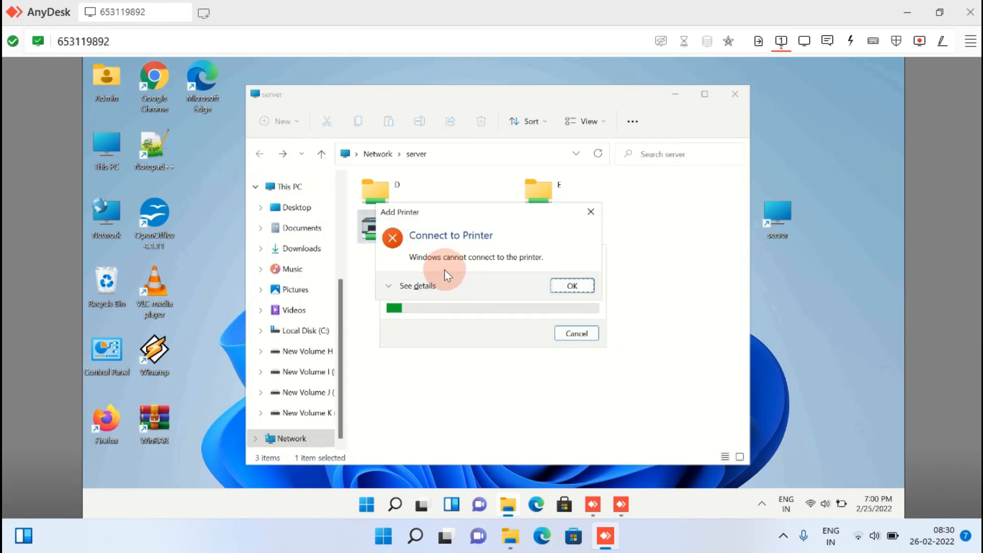
left_click(397, 286)
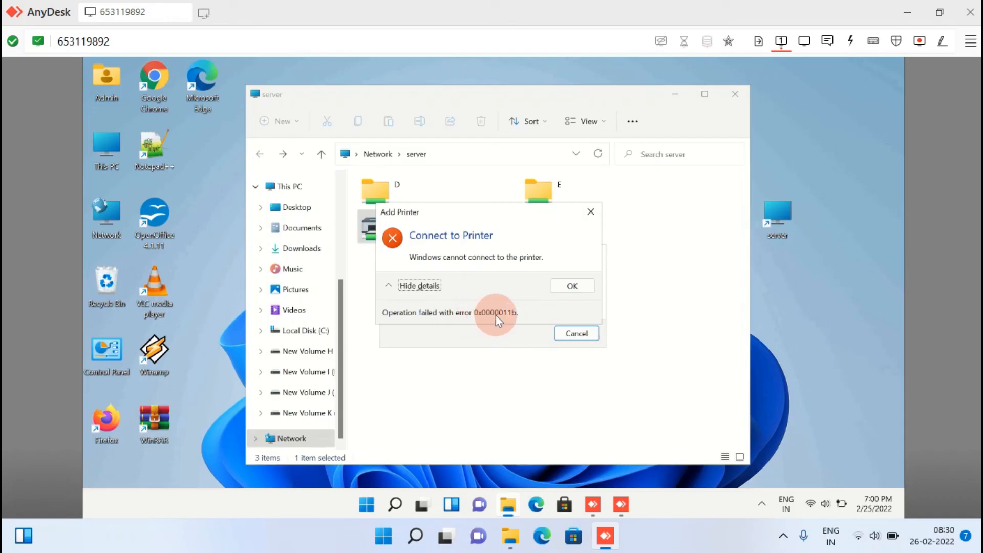
left_click(564, 287)
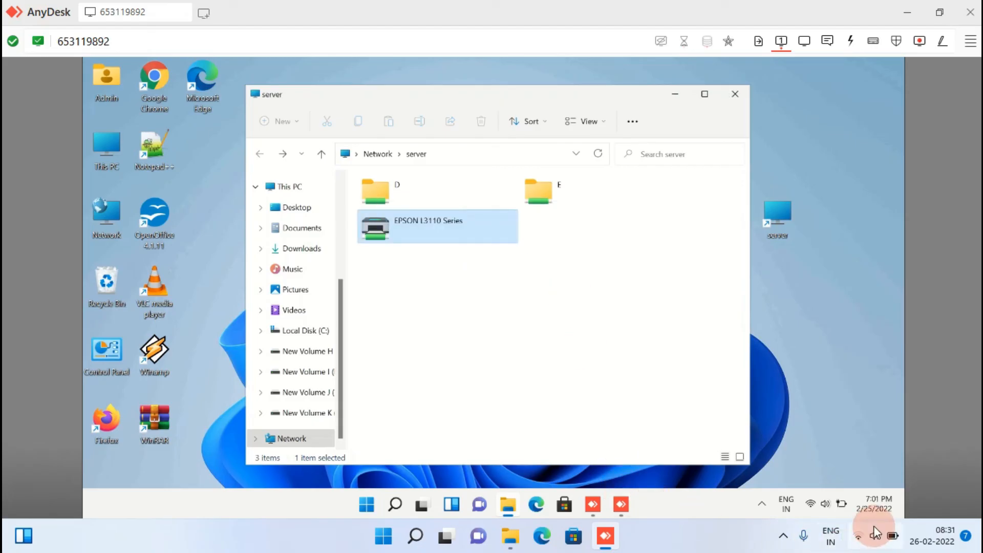